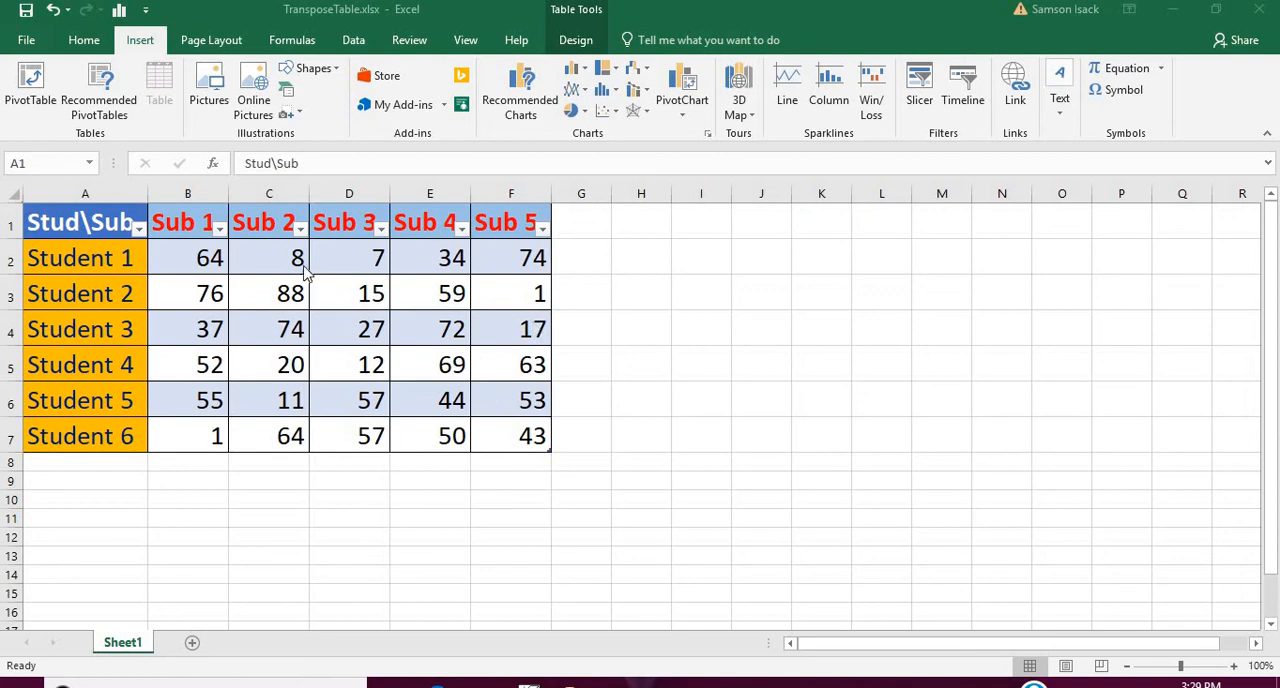
click(86, 214)
drag(86, 214, 200, 258)
drag(375, 258, 528, 440)
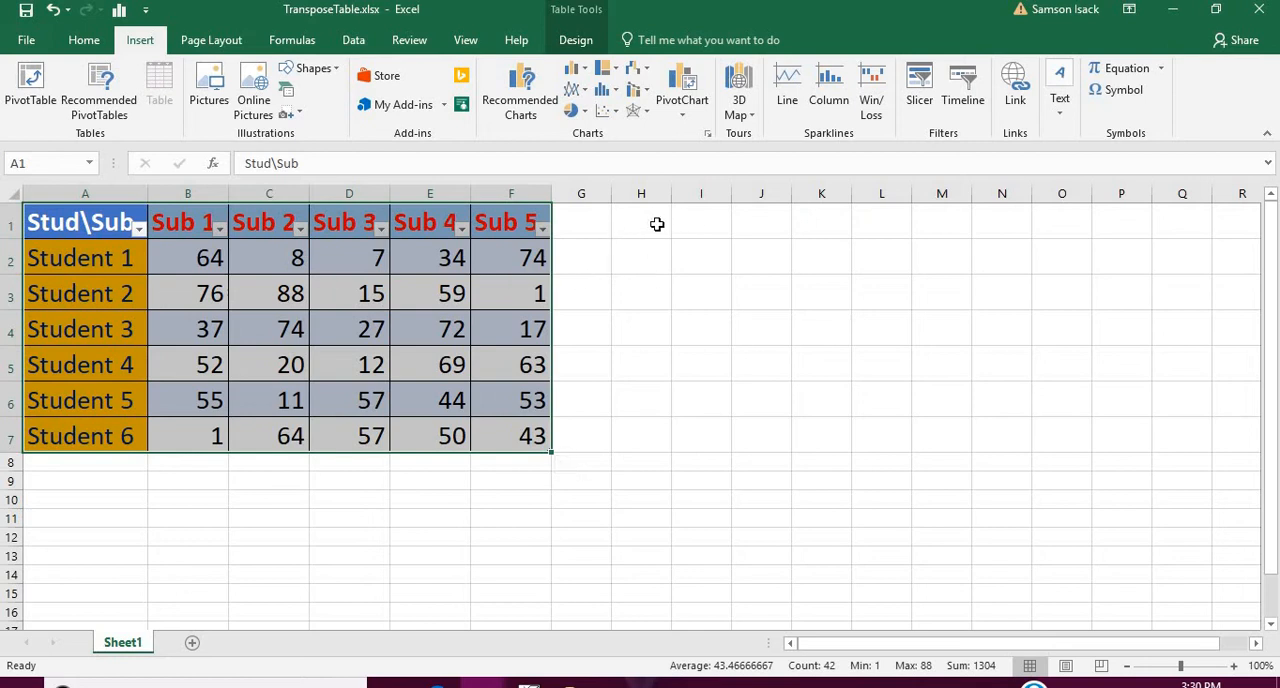
click(657, 224)
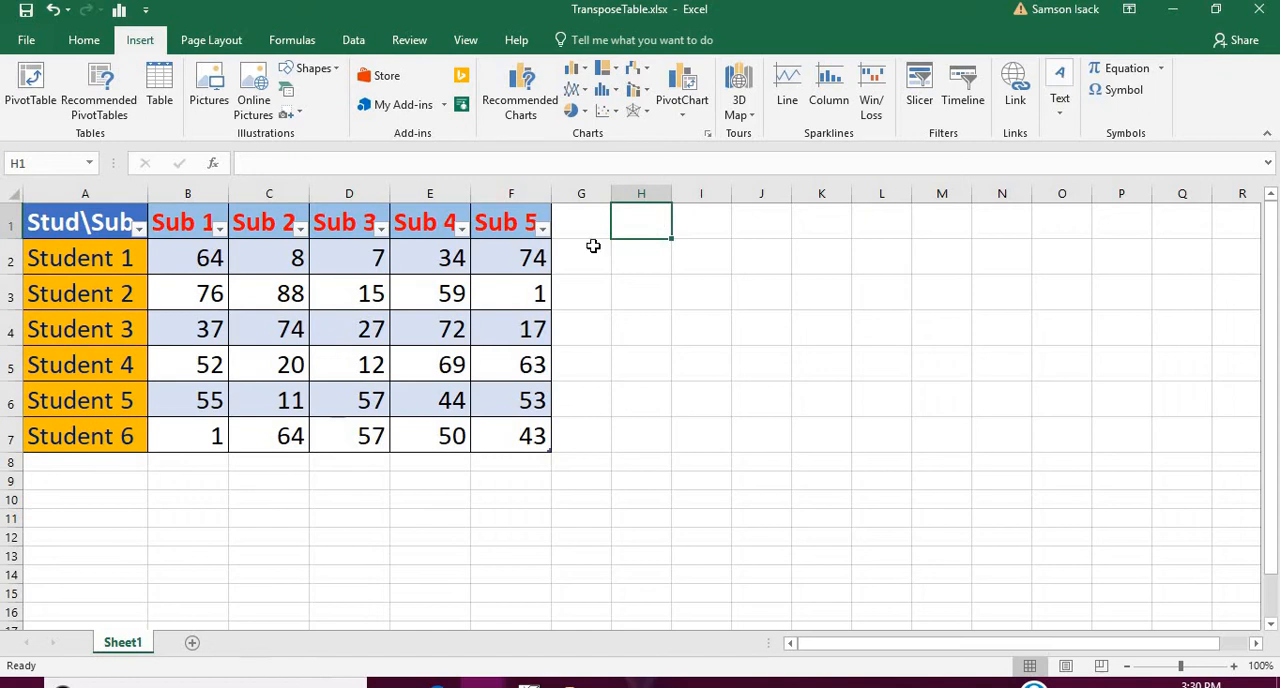
click(65, 228)
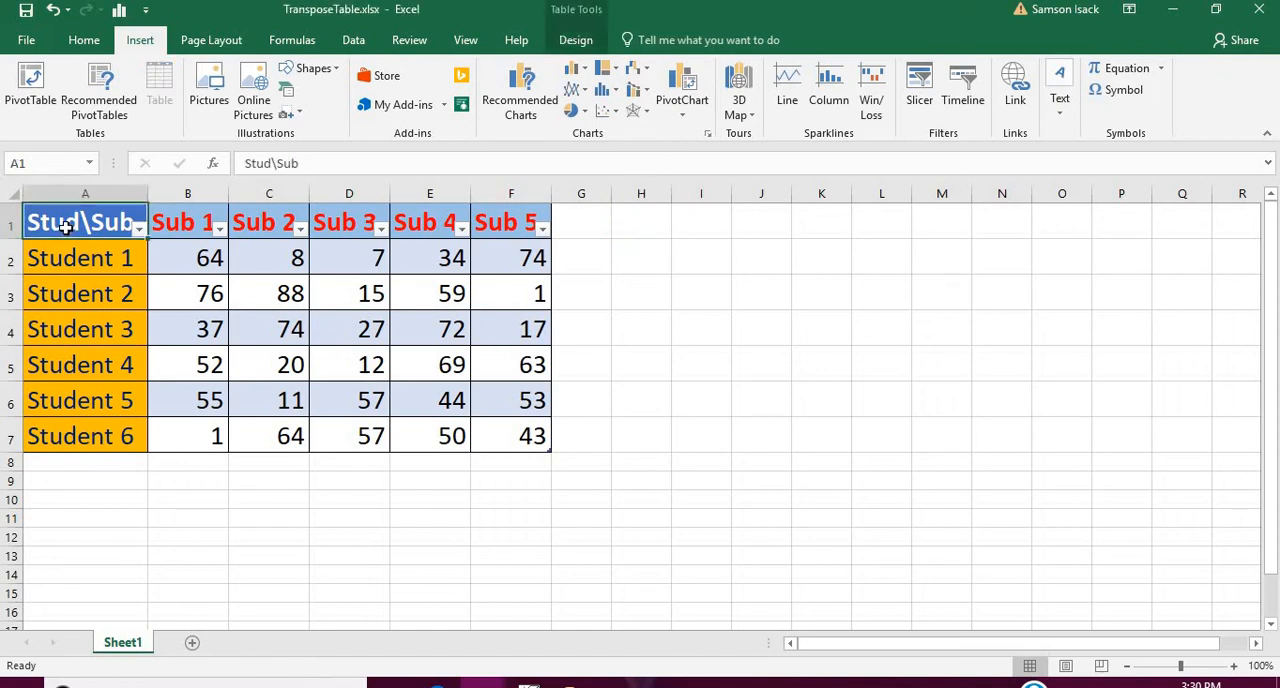
click(653, 229)
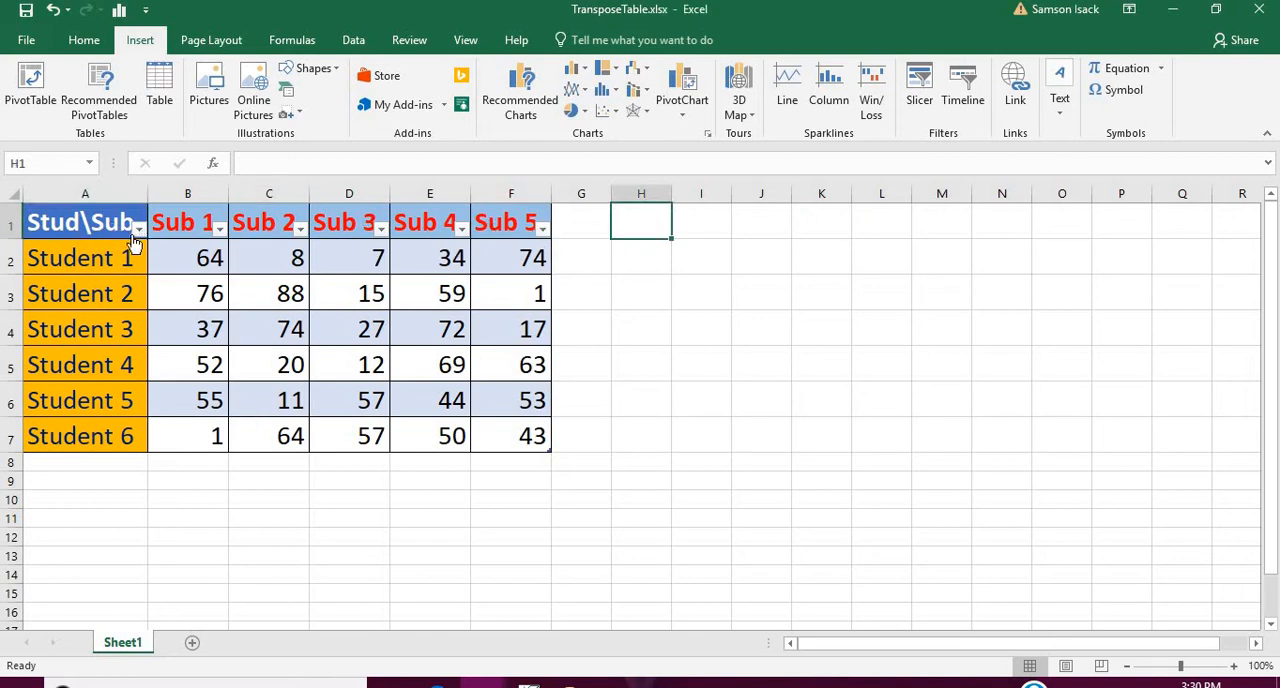
Fill the empty destination range H1:N6 beside the table with orange.
drag(656, 218, 660, 400)
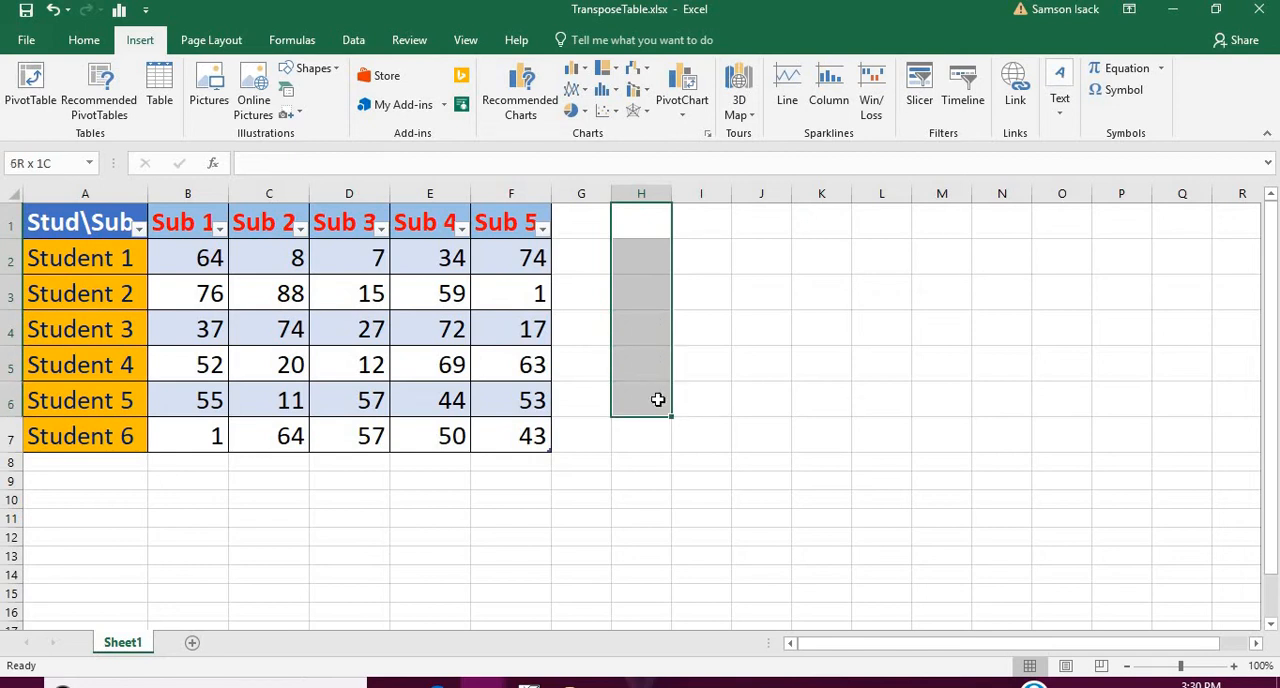
click(88, 45)
click(288, 113)
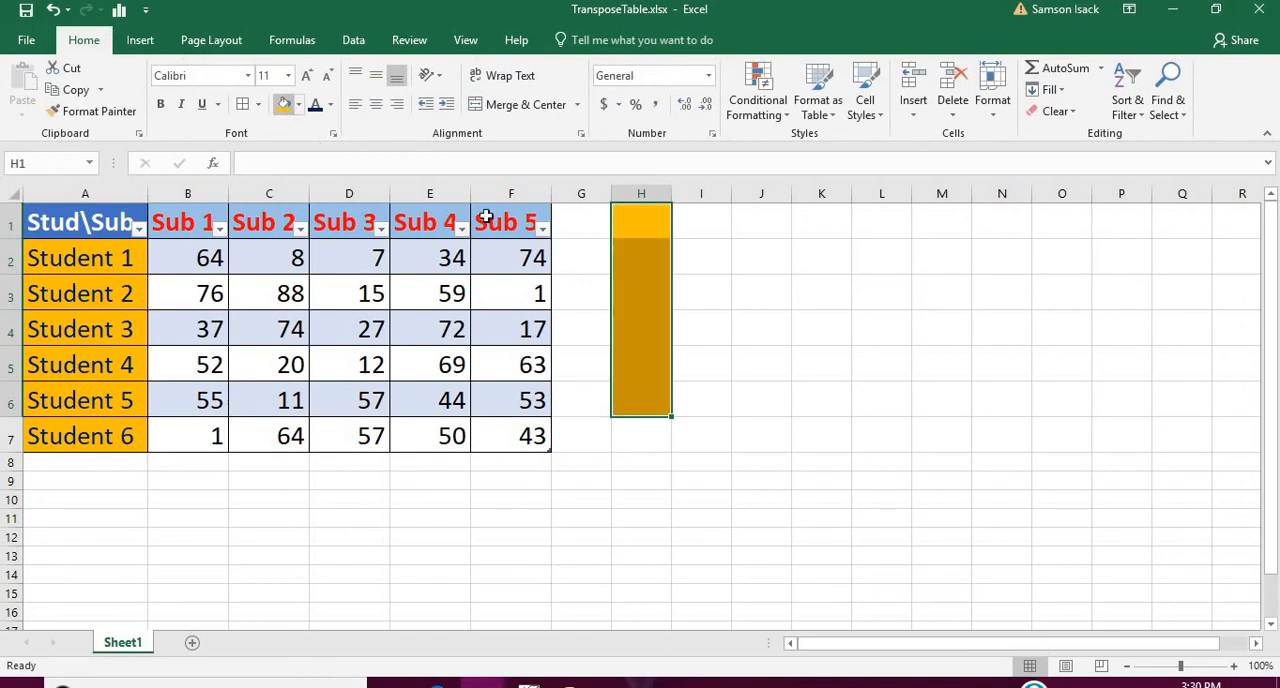
click(621, 393)
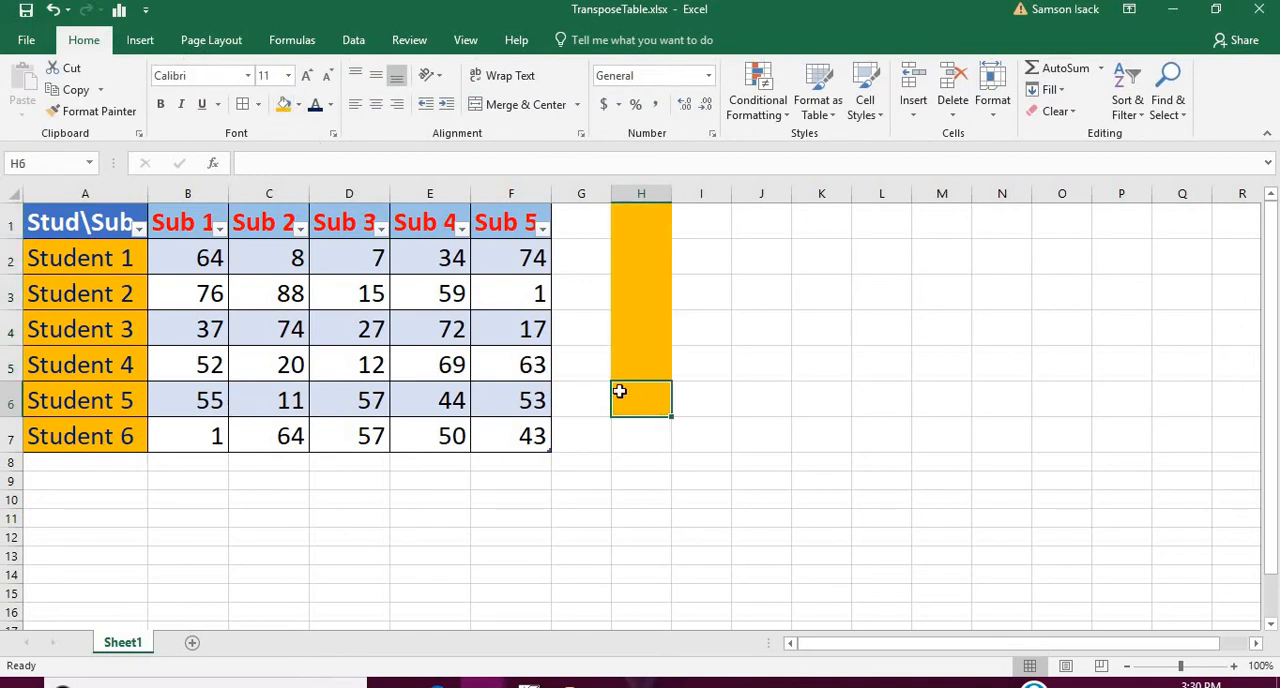
click(655, 220)
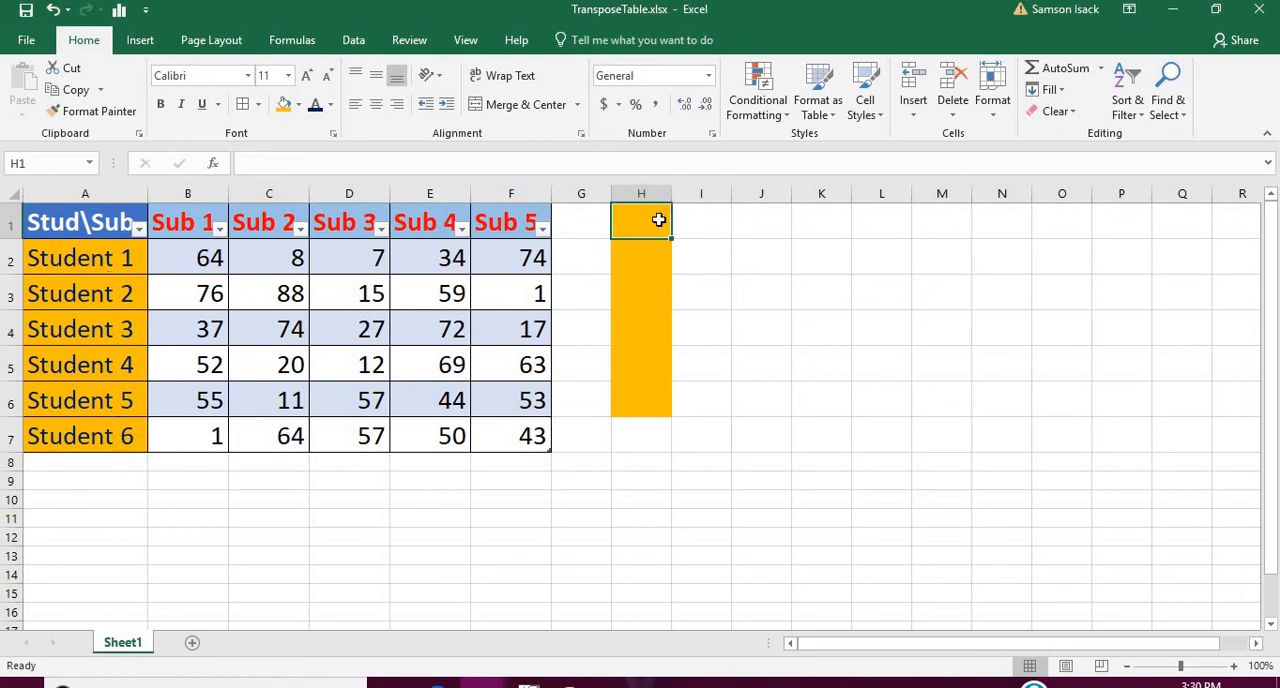
drag(659, 220, 994, 390)
click(284, 104)
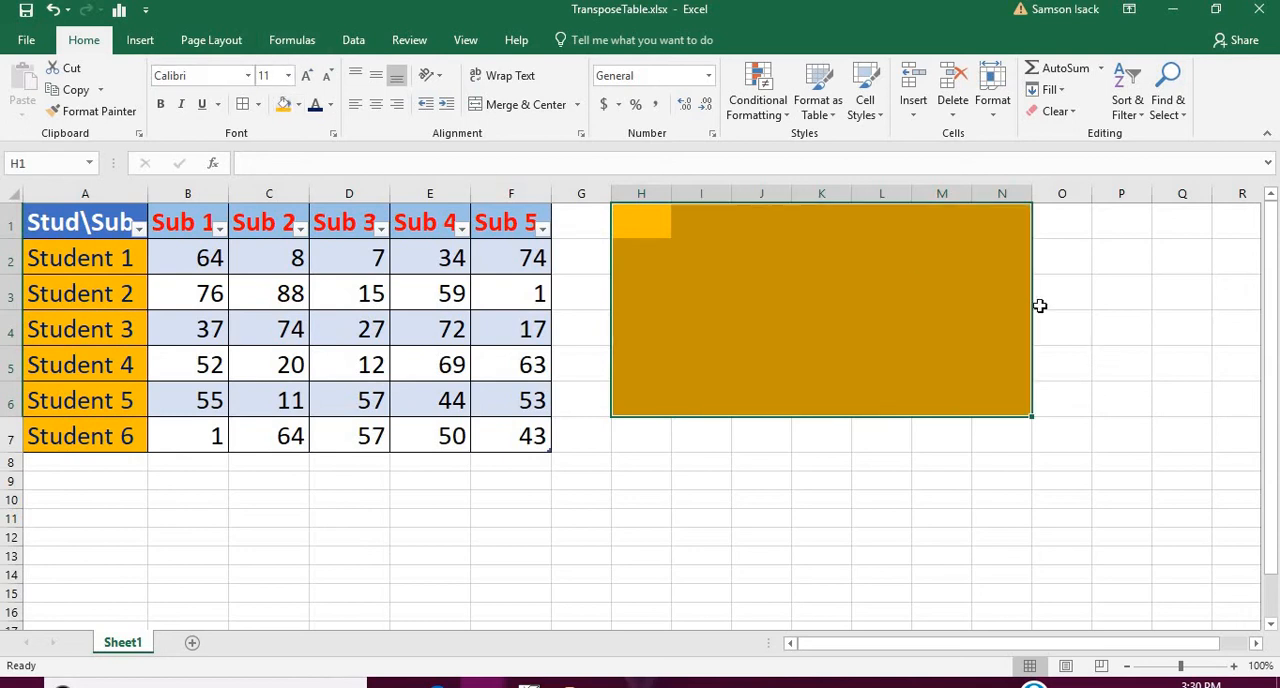
Apply borders to every cell of the range H1:N6 and set its fill to white.
drag(651, 221, 1003, 403)
click(243, 106)
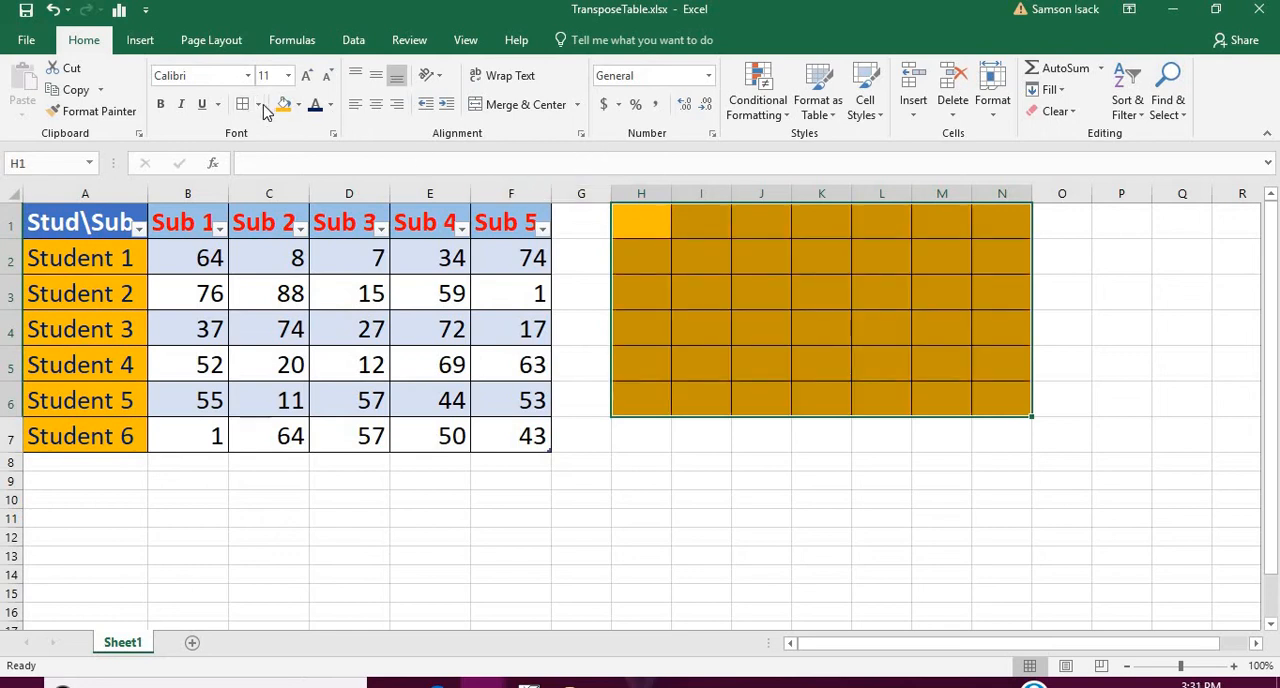
click(298, 105)
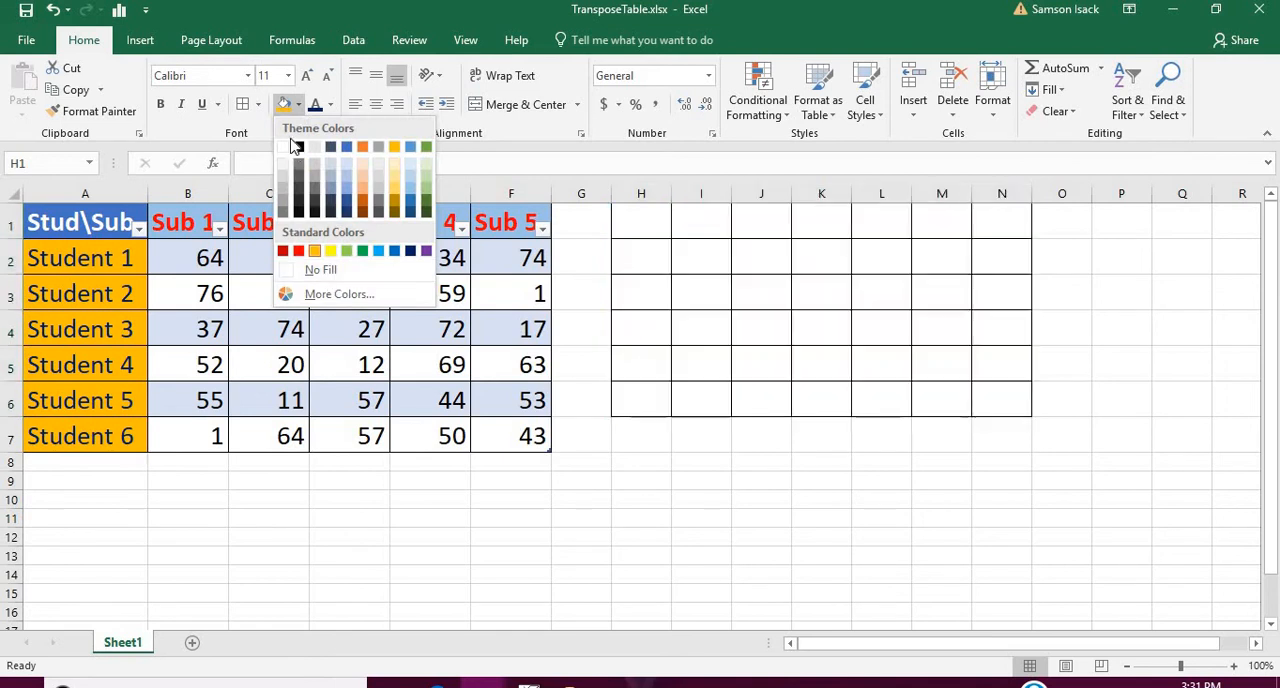
click(285, 148)
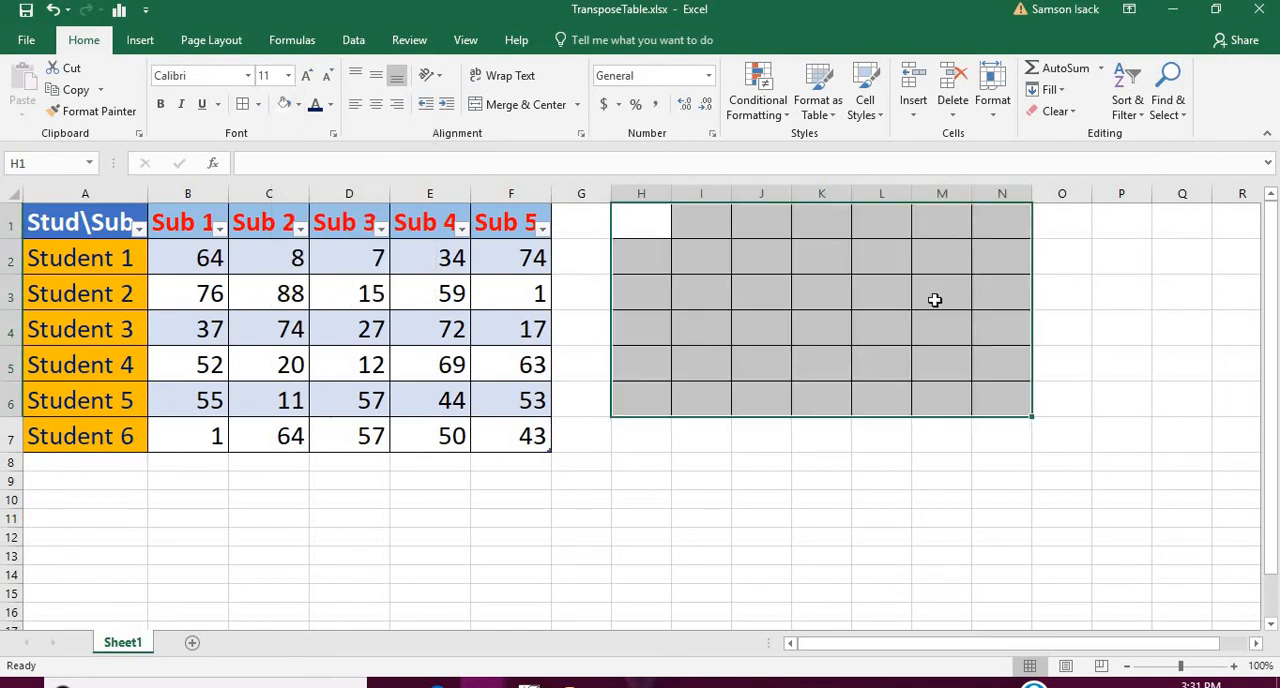
click(757, 257)
click(656, 226)
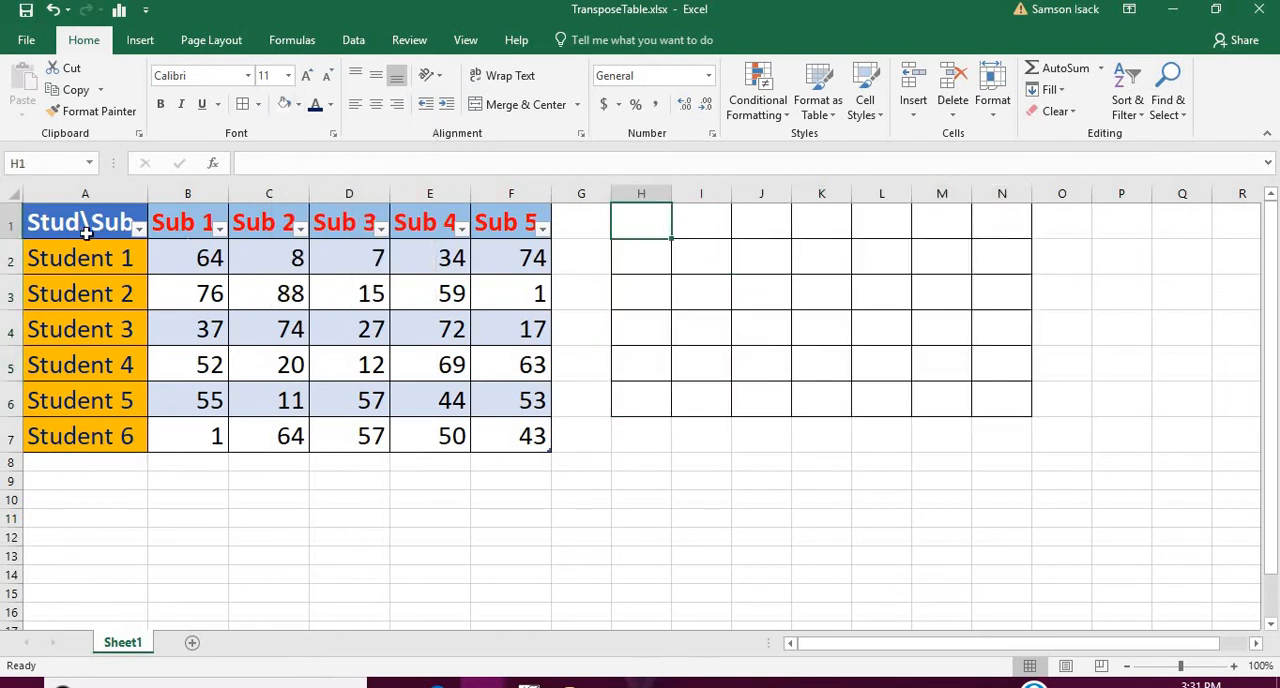
Copy the table A1:F7 and check the Paste Special options for pasting it at H1, without pasting anything.
drag(87, 230, 485, 228)
drag(489, 352, 497, 449)
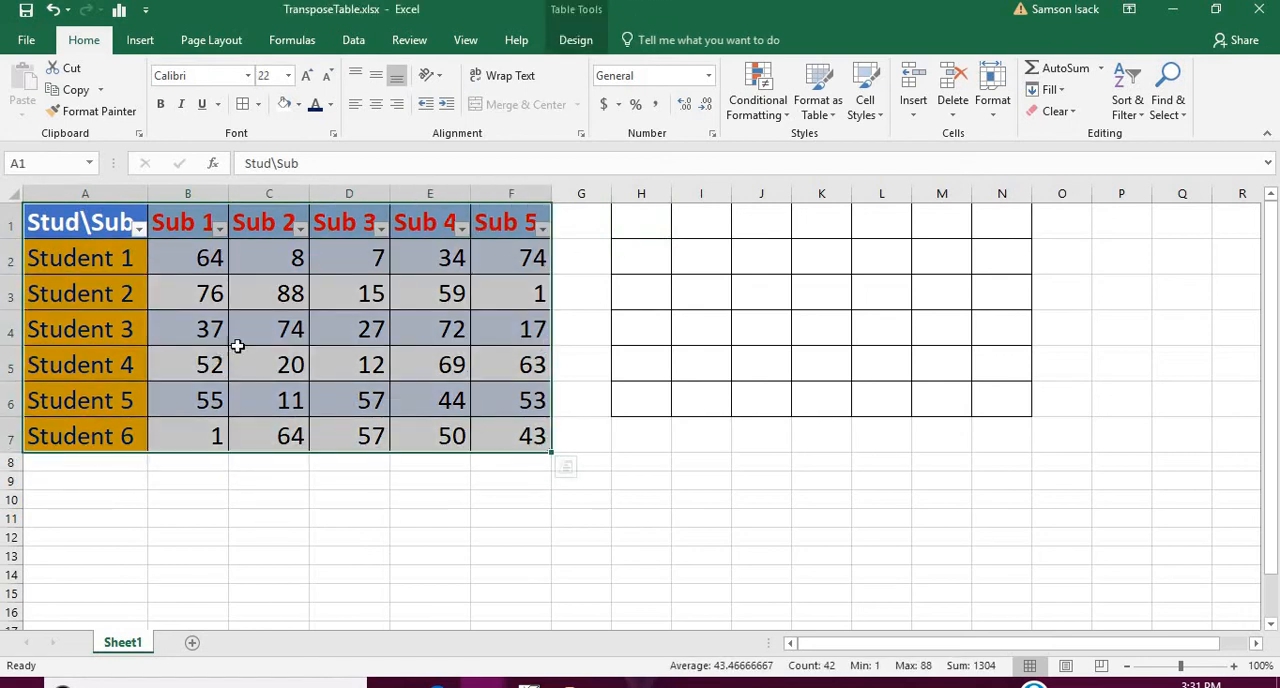
right_click(322, 314)
click(367, 263)
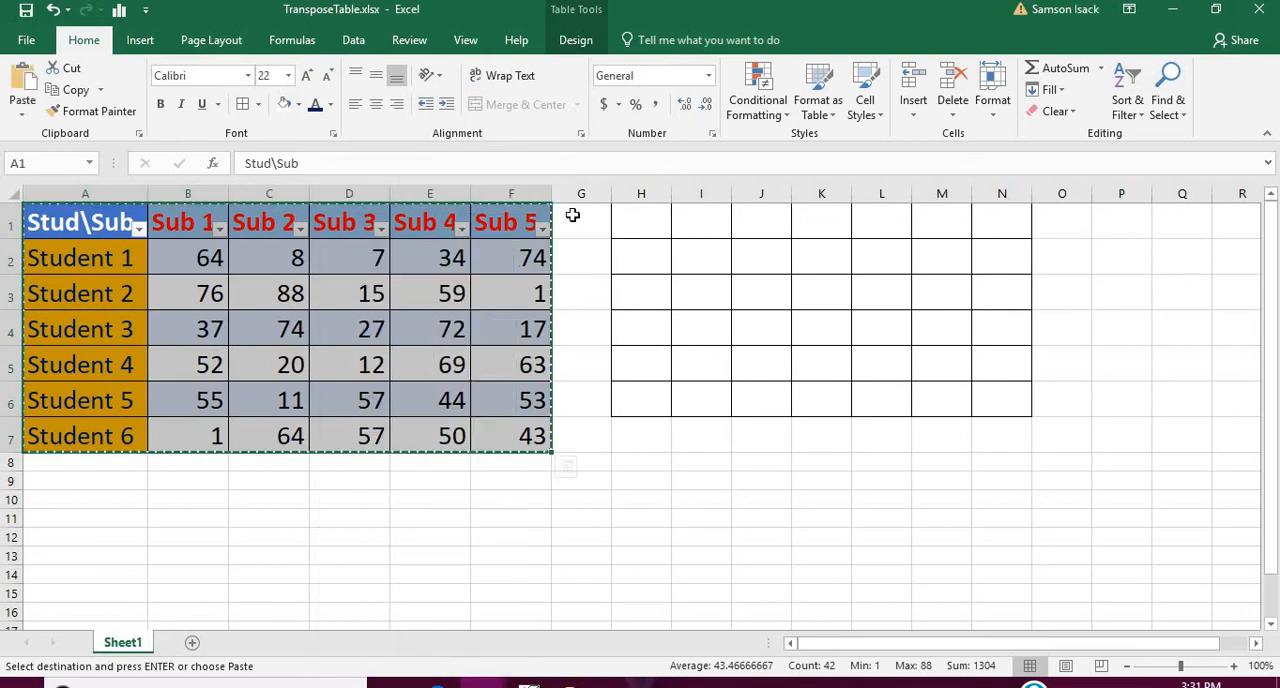
click(648, 220)
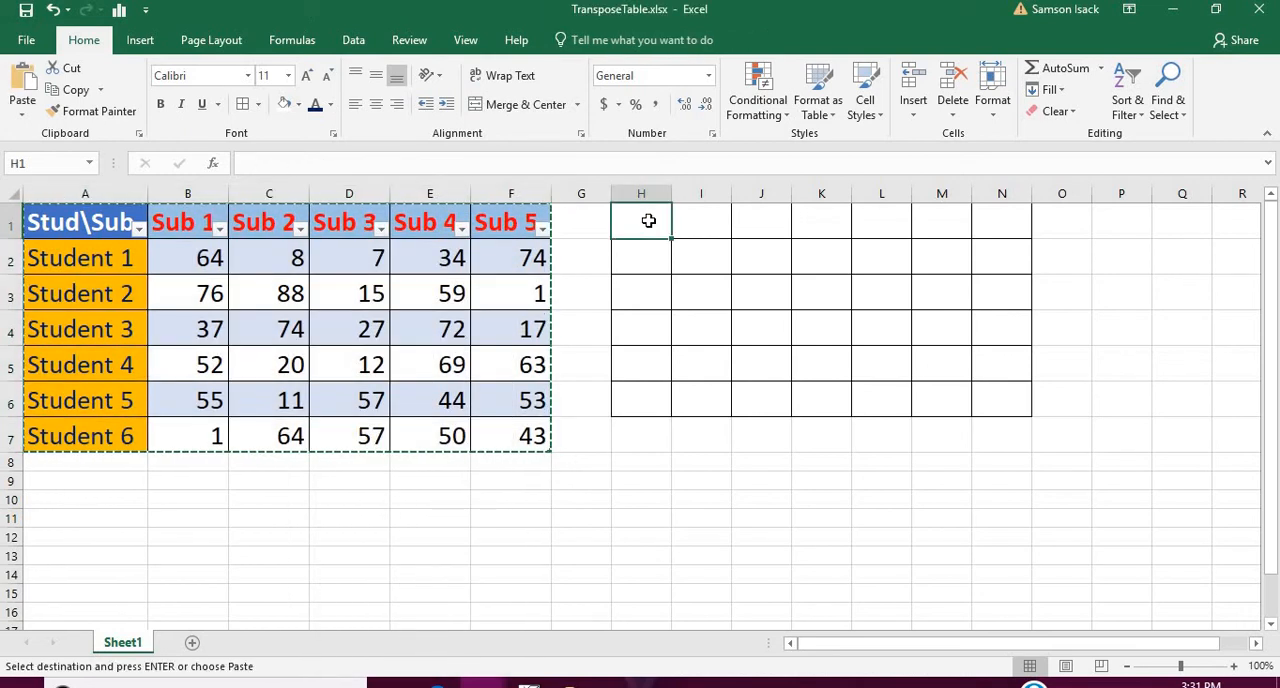
right_click(648, 220)
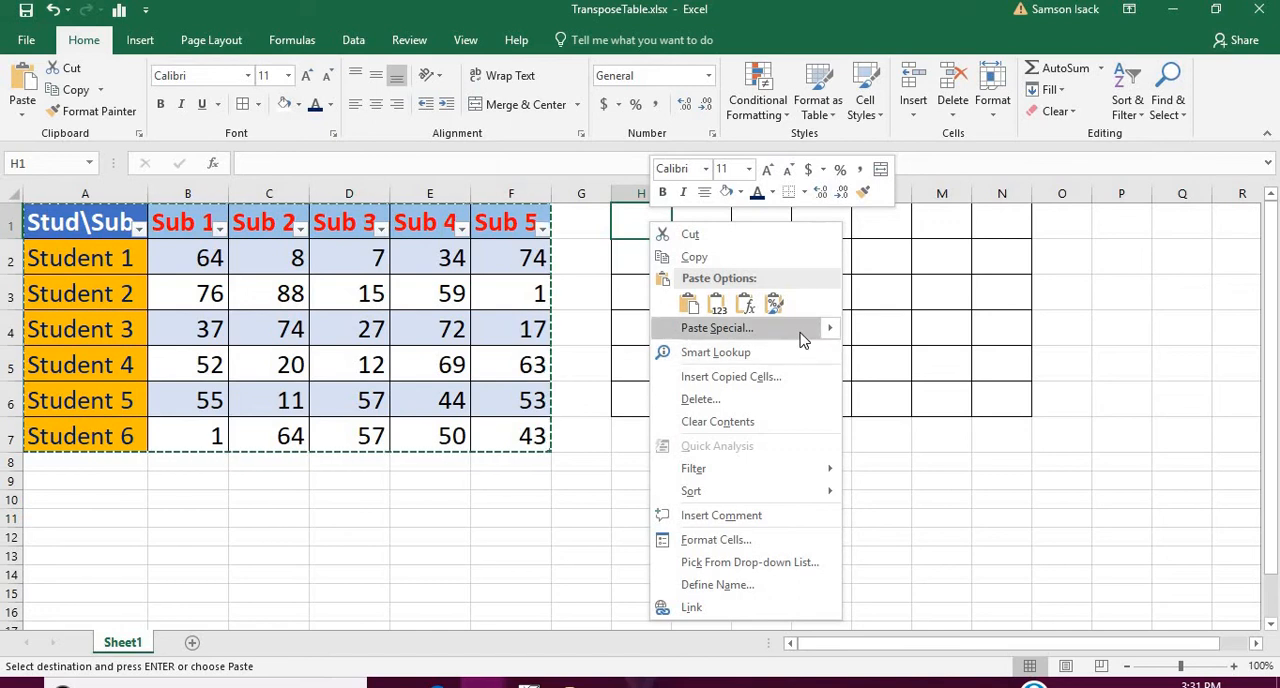
mouse_move(830, 331)
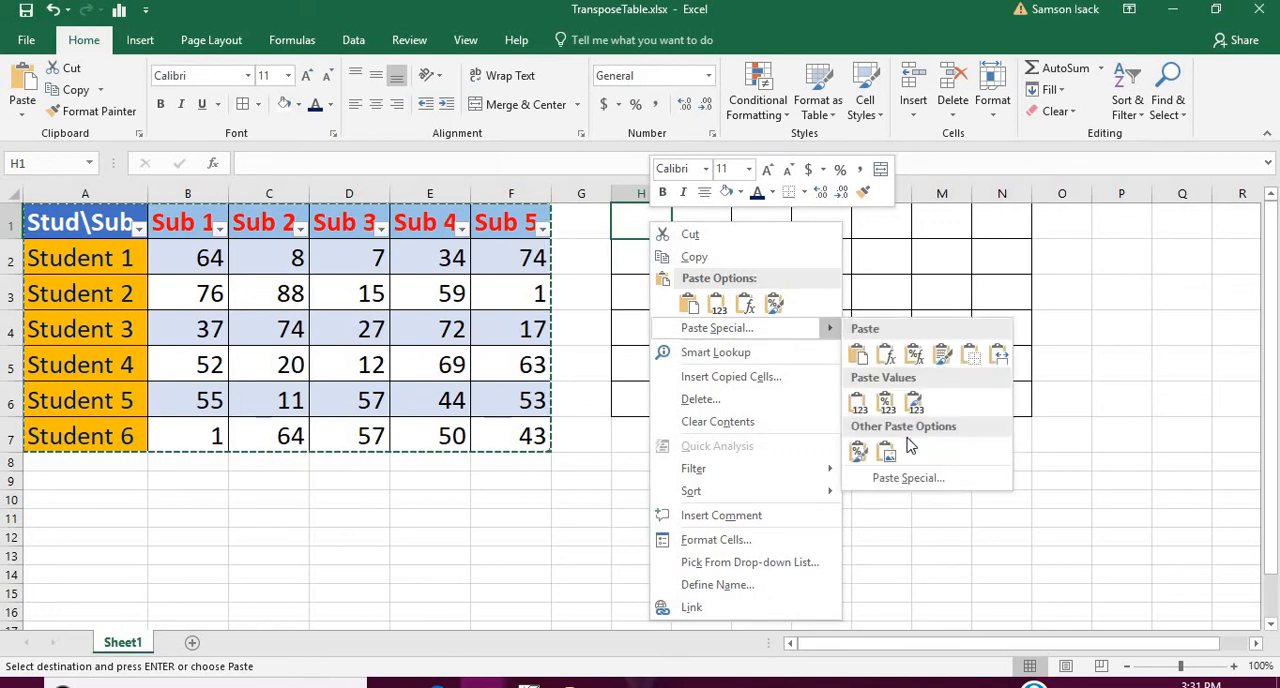
click(908, 480)
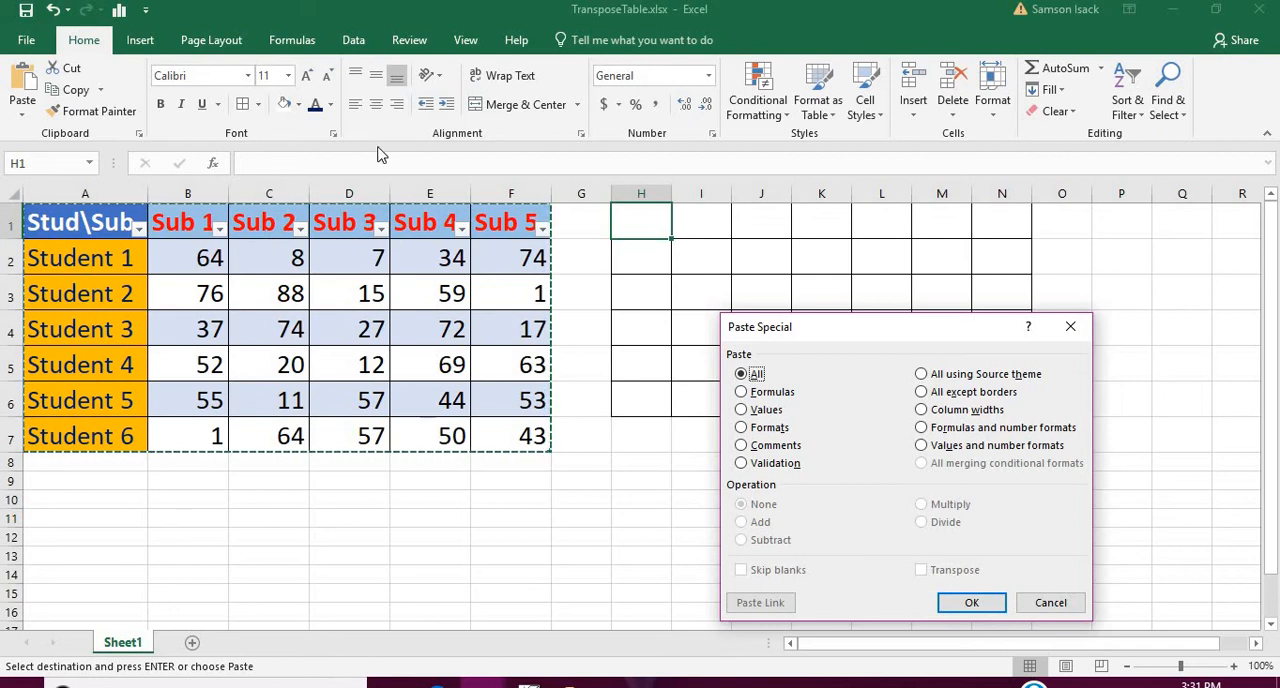
click(1068, 328)
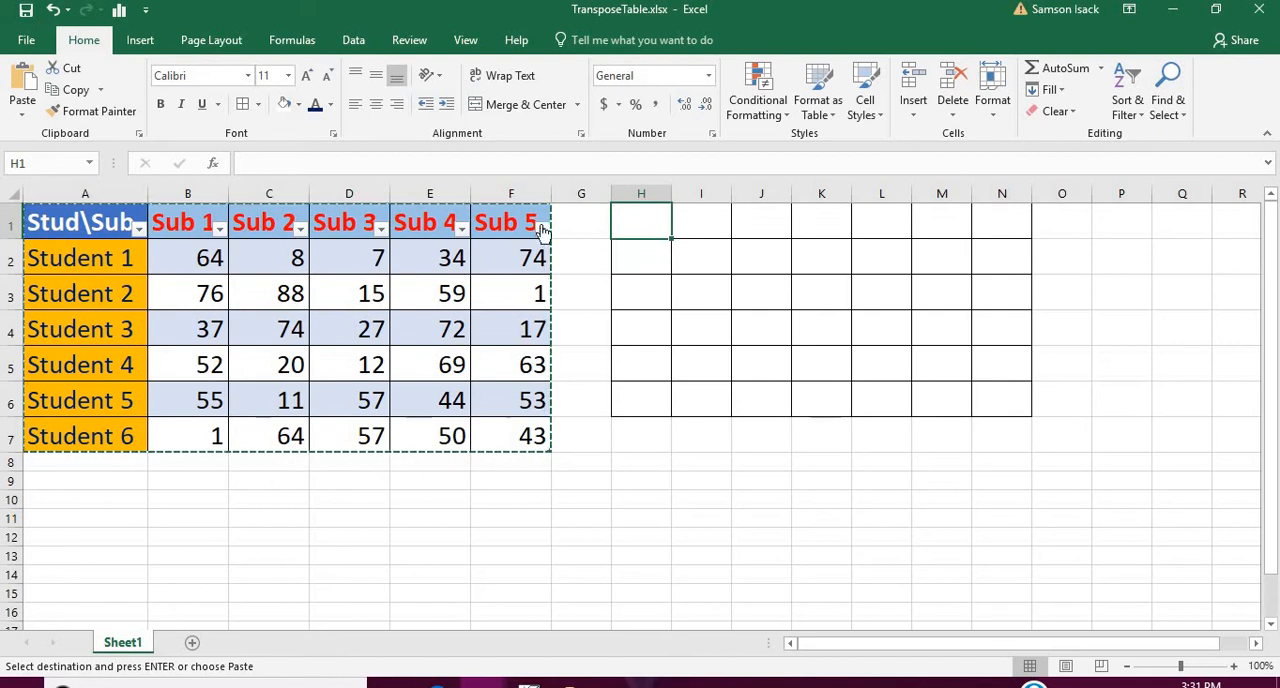
click(473, 166)
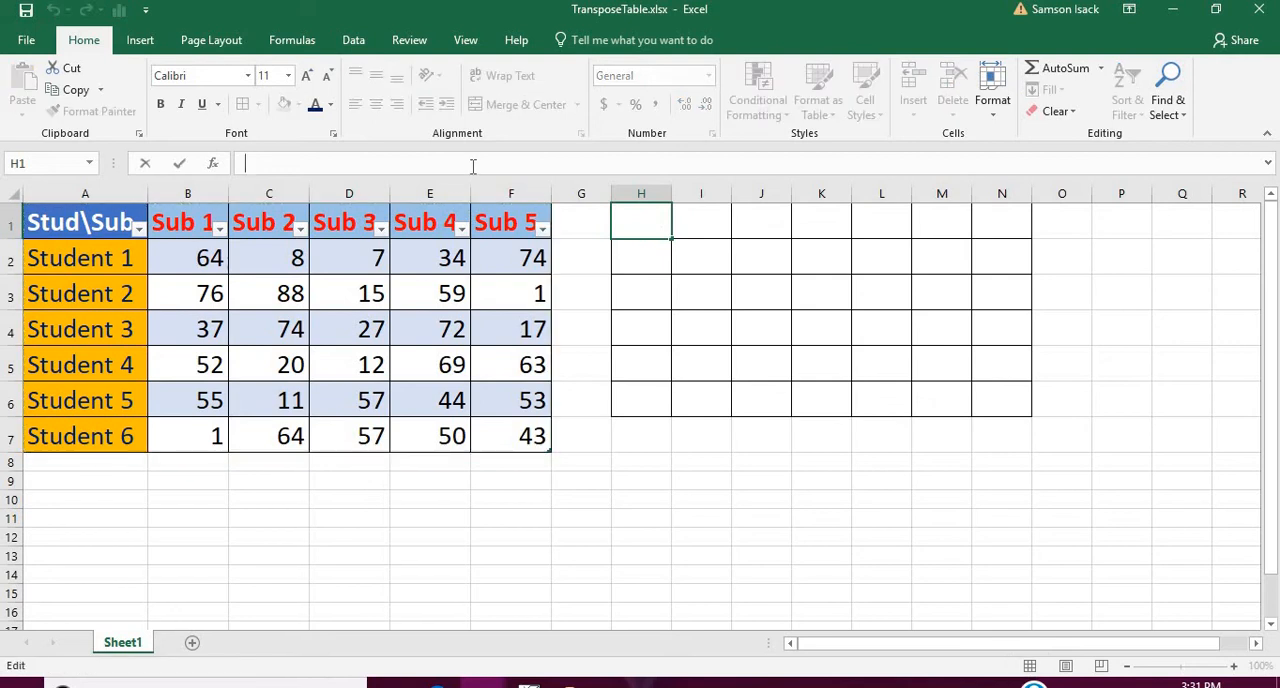
text(=)
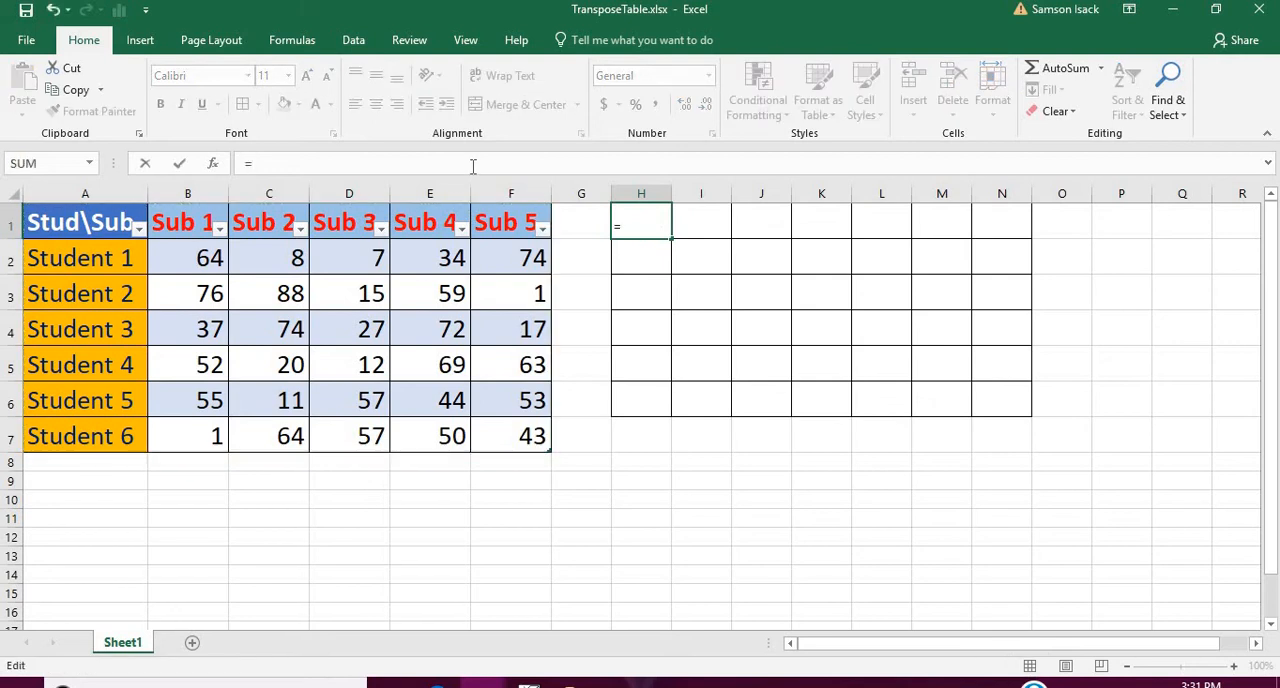
text(T)
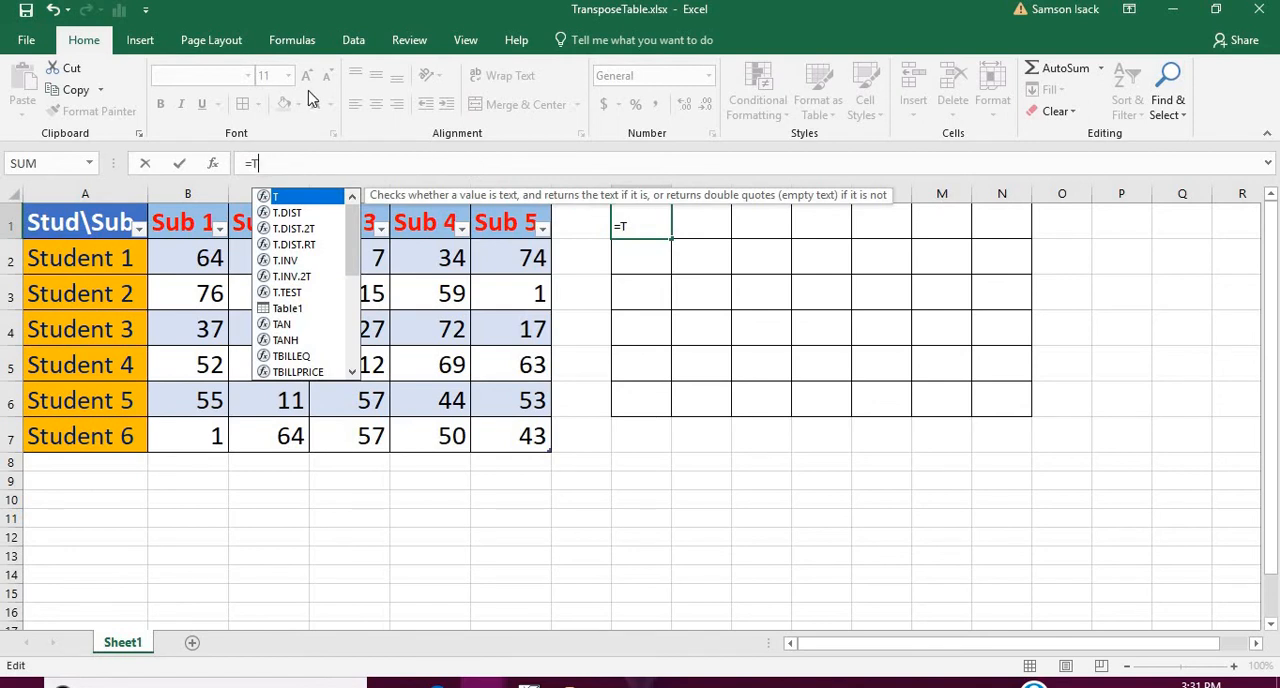
text(ra)
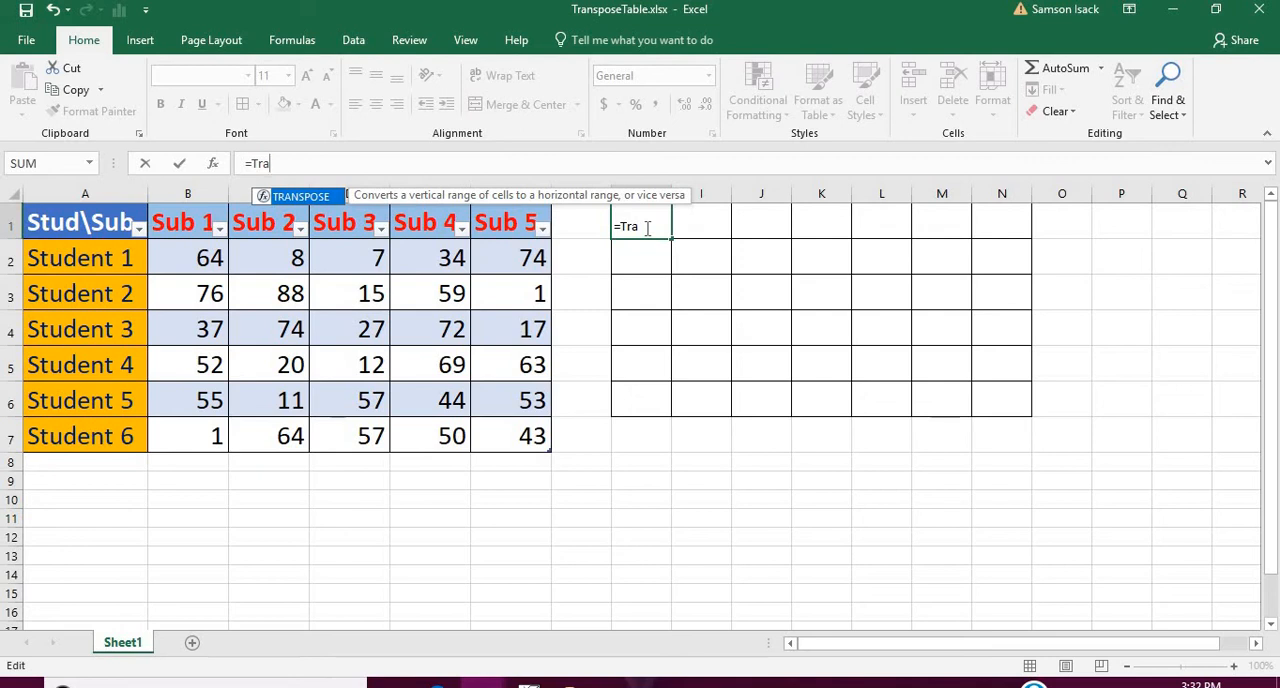
drag(650, 229, 597, 231)
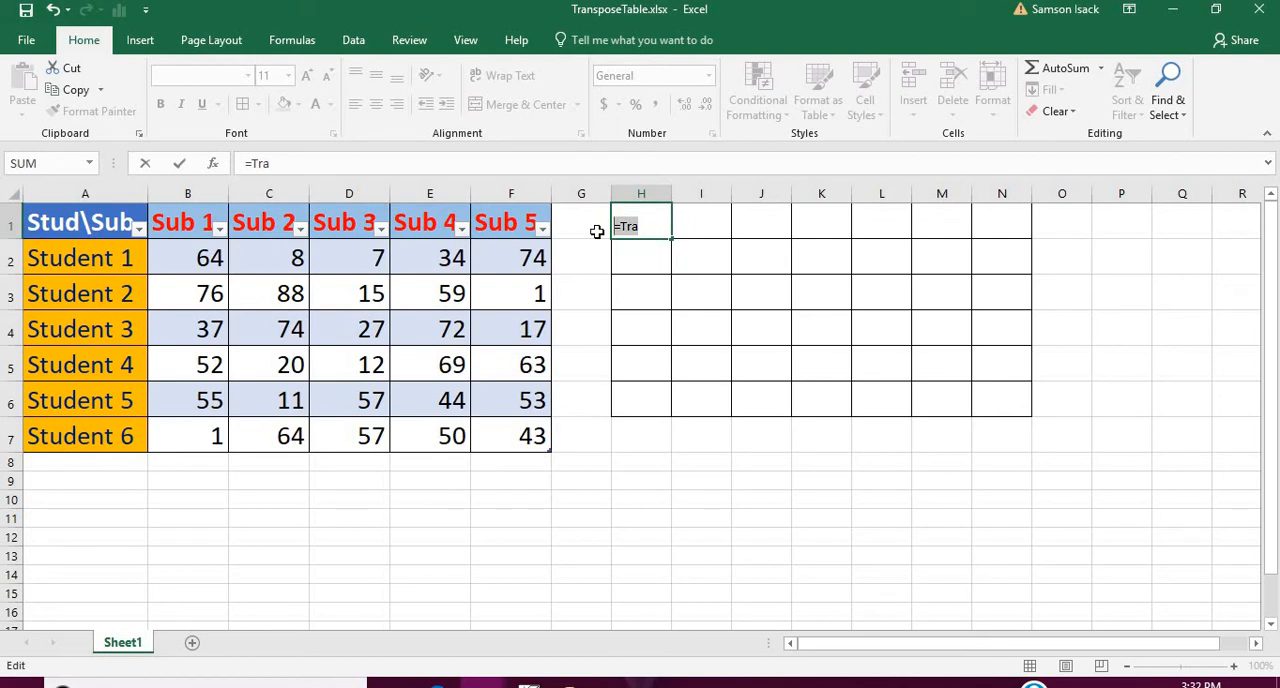
key(BackSpace)
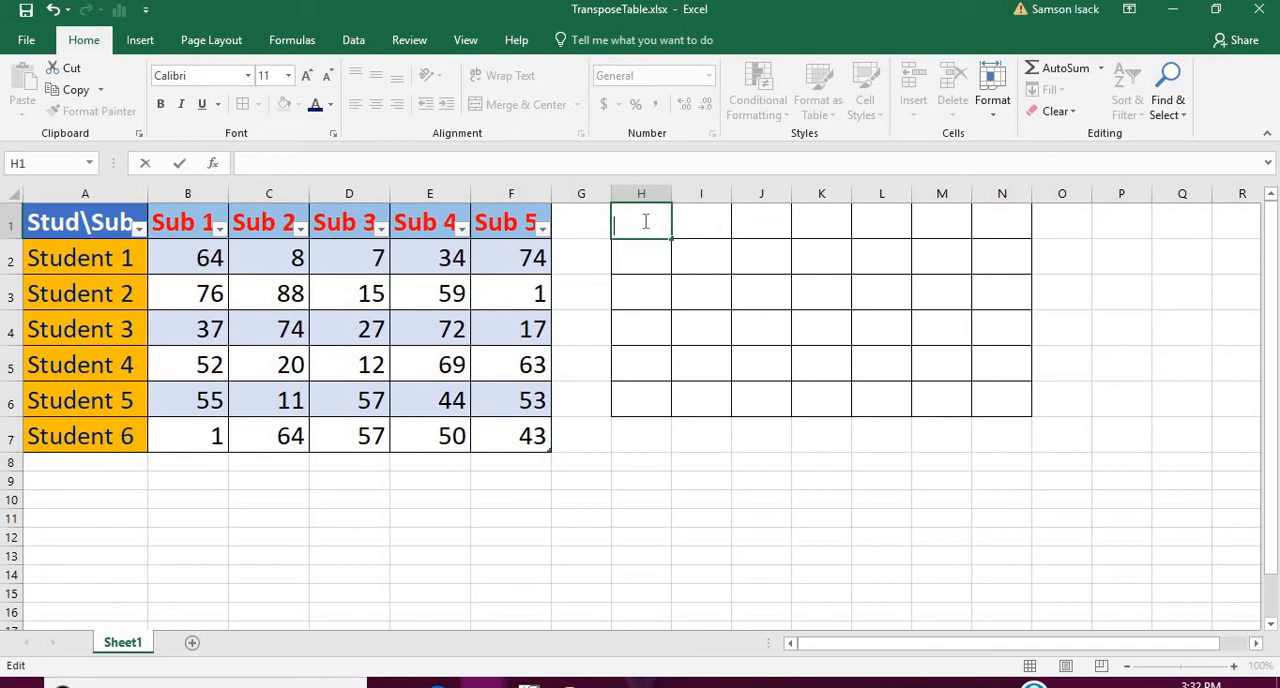
click(728, 289)
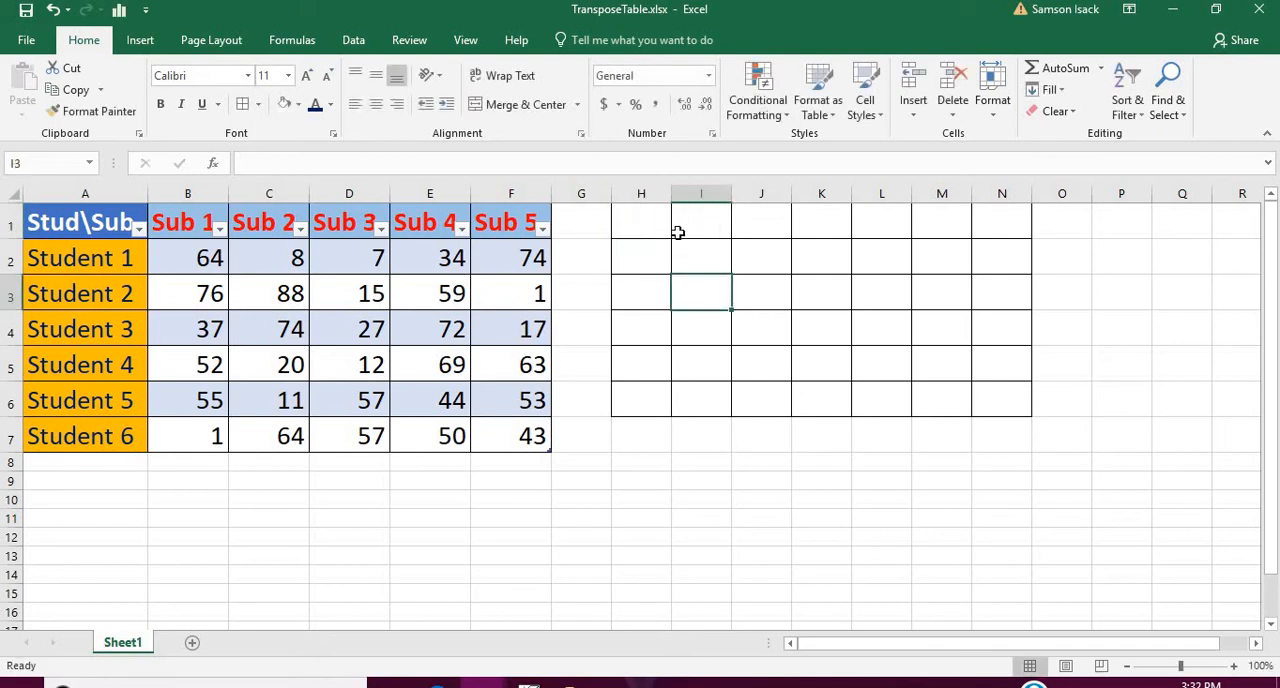
Enter =TRANSPOSE(A1:F7) as an array formula across the whole bordered range H1:N6.
drag(665, 228, 1008, 396)
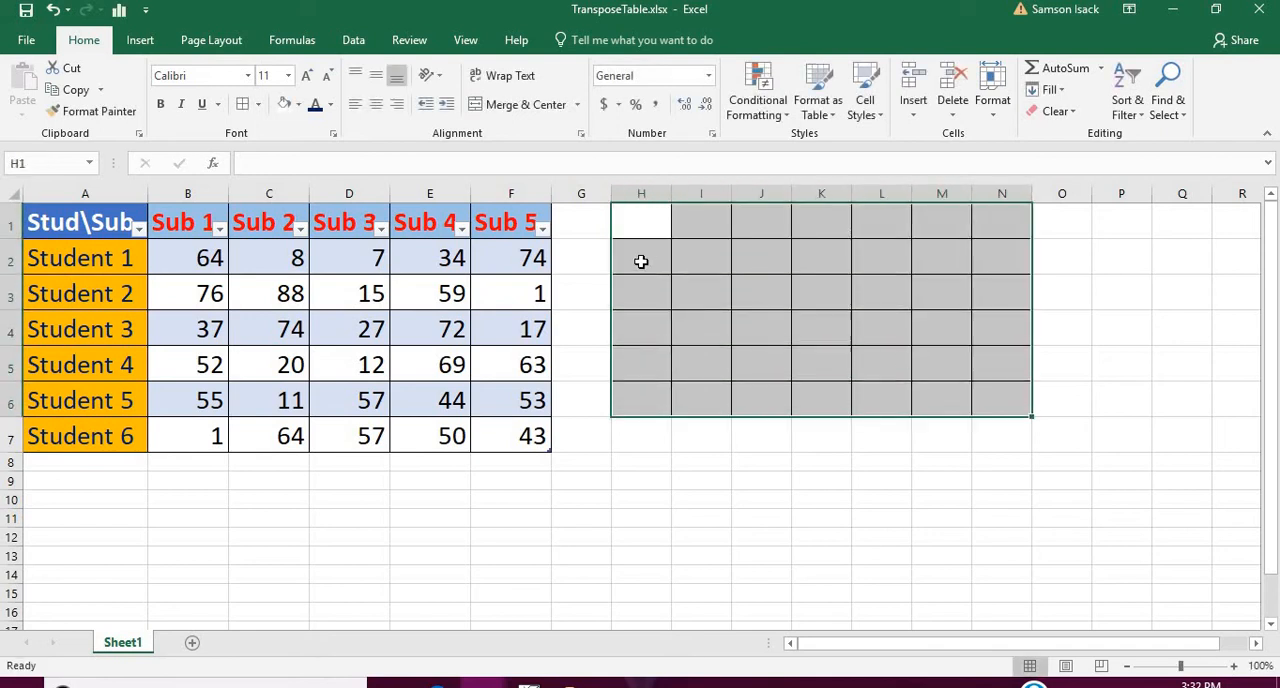
click(388, 159)
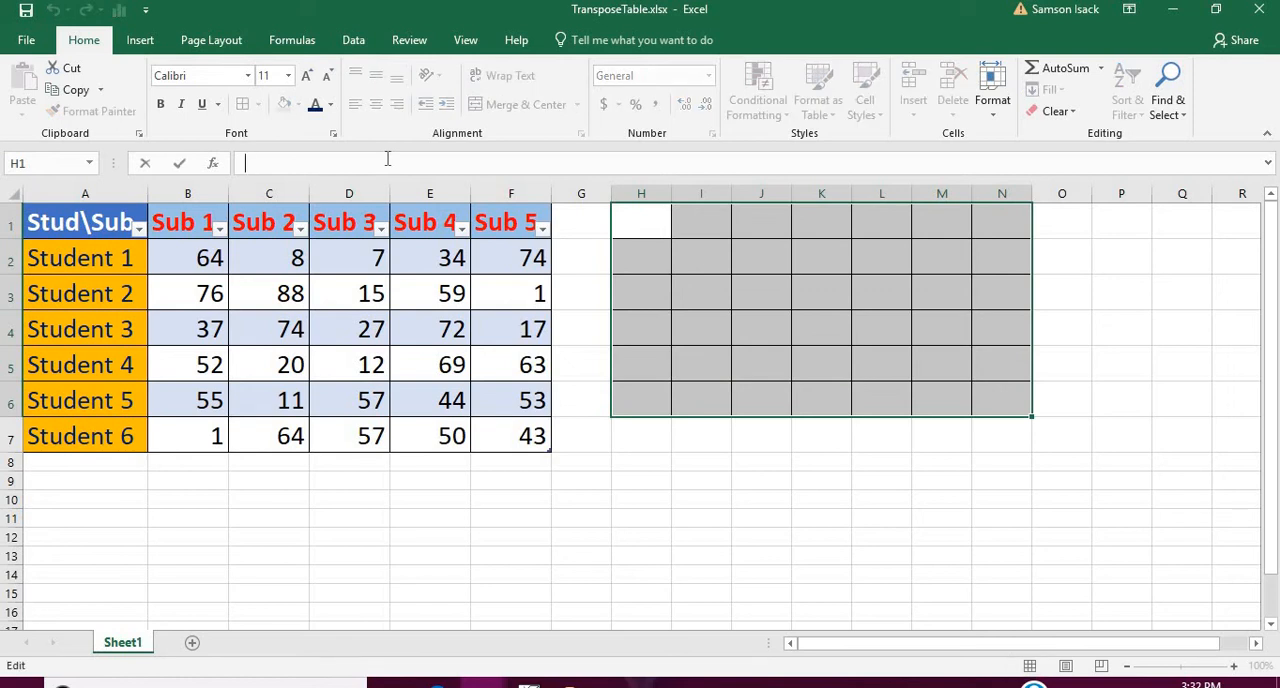
text(=)
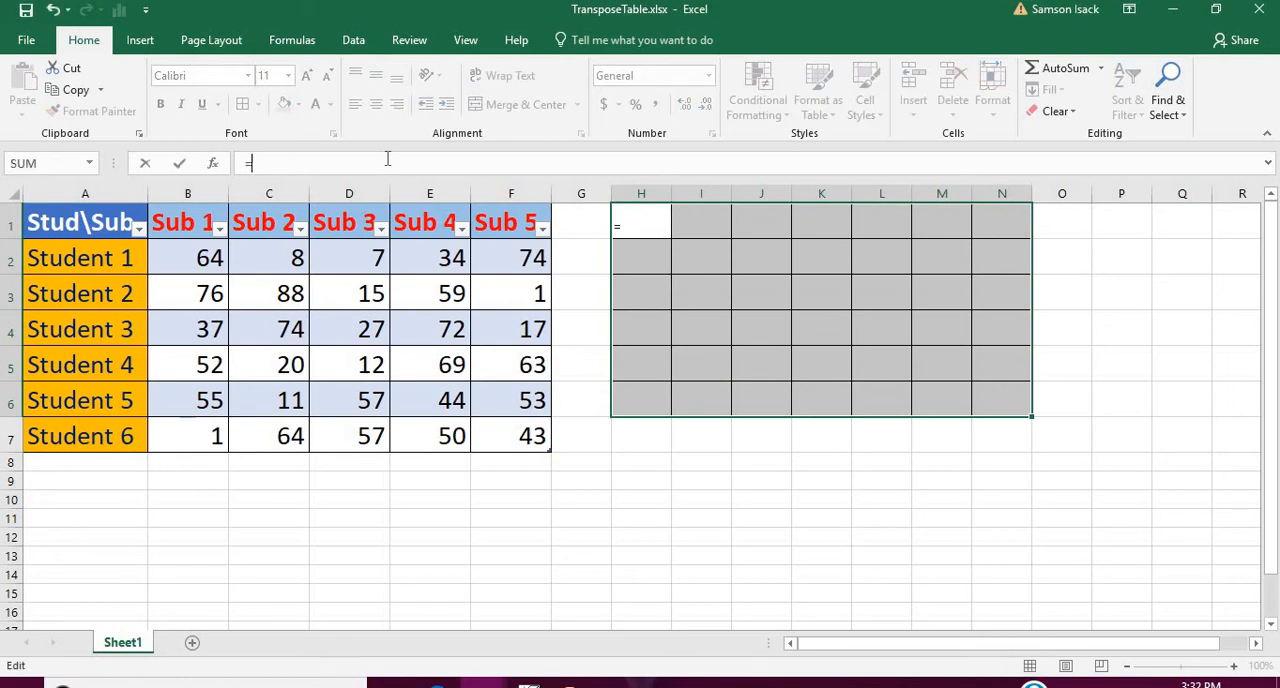
text(TRA)
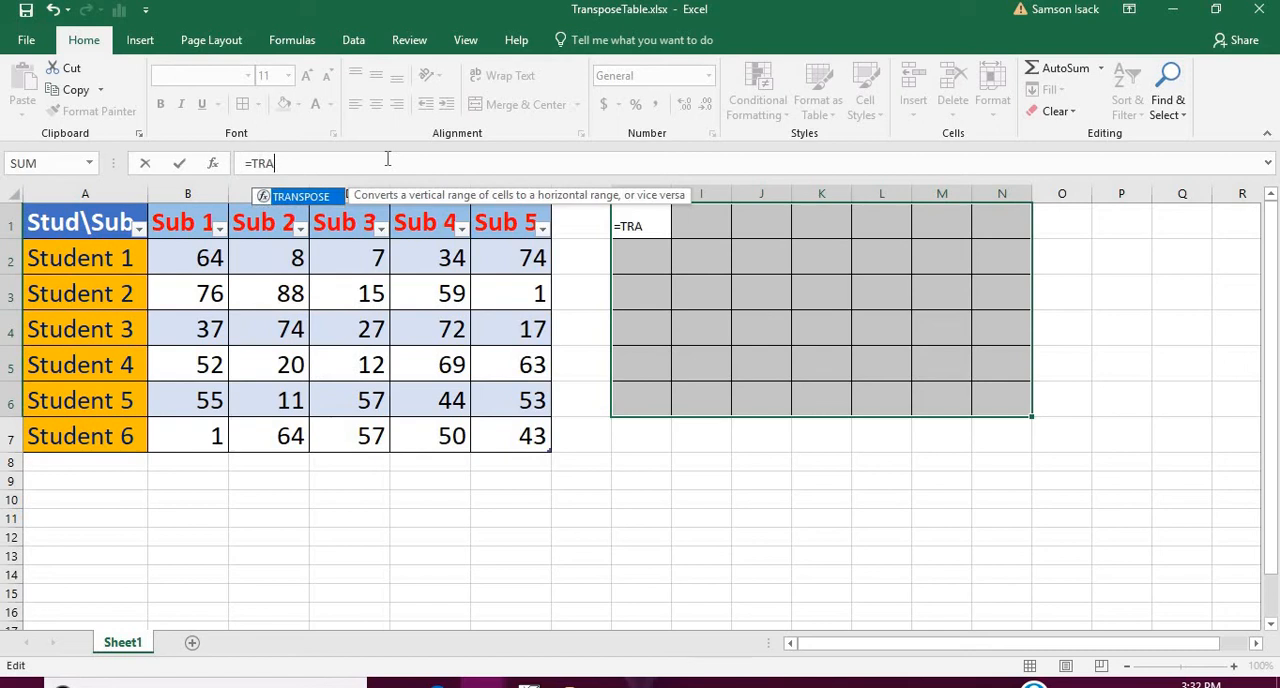
double_click(314, 197)
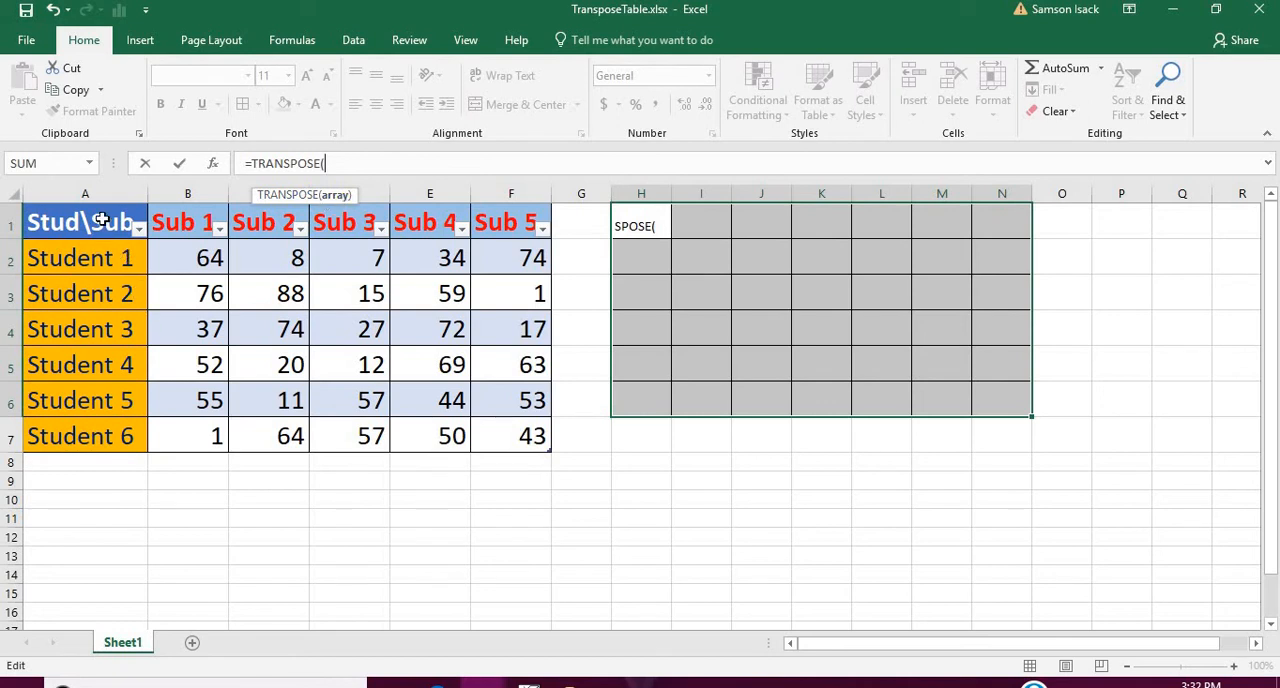
drag(100, 218, 432, 258)
drag(513, 372, 514, 421)
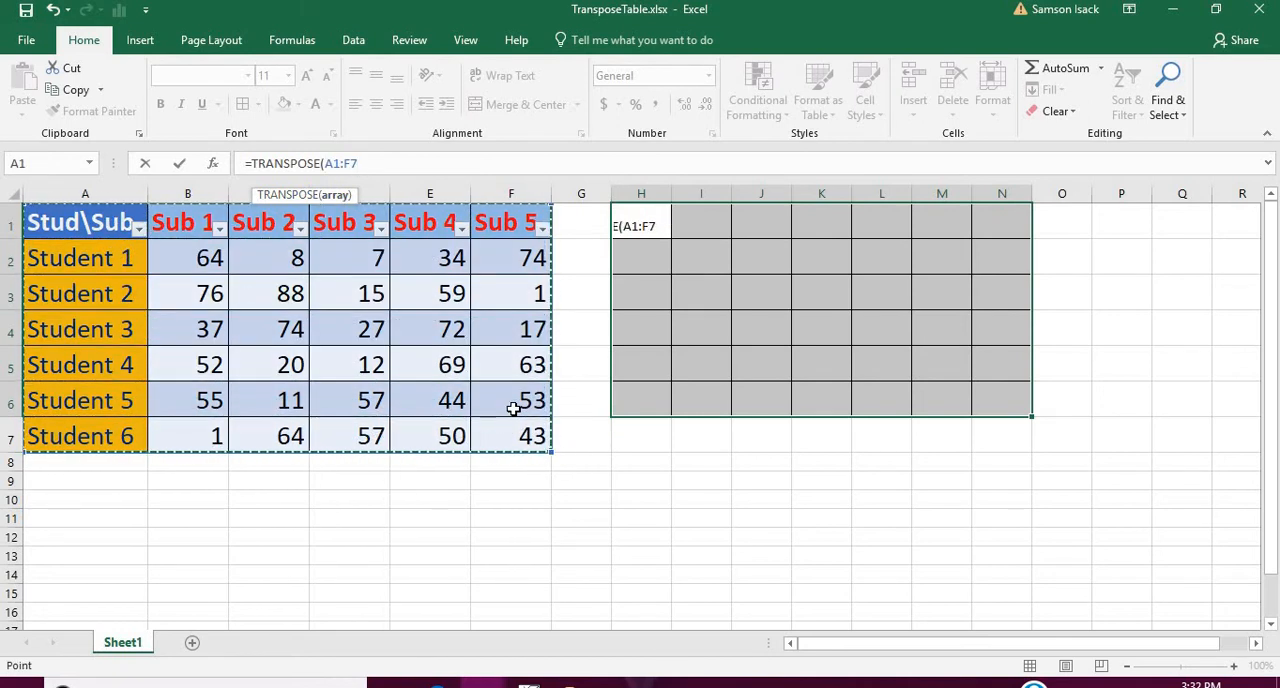
text())
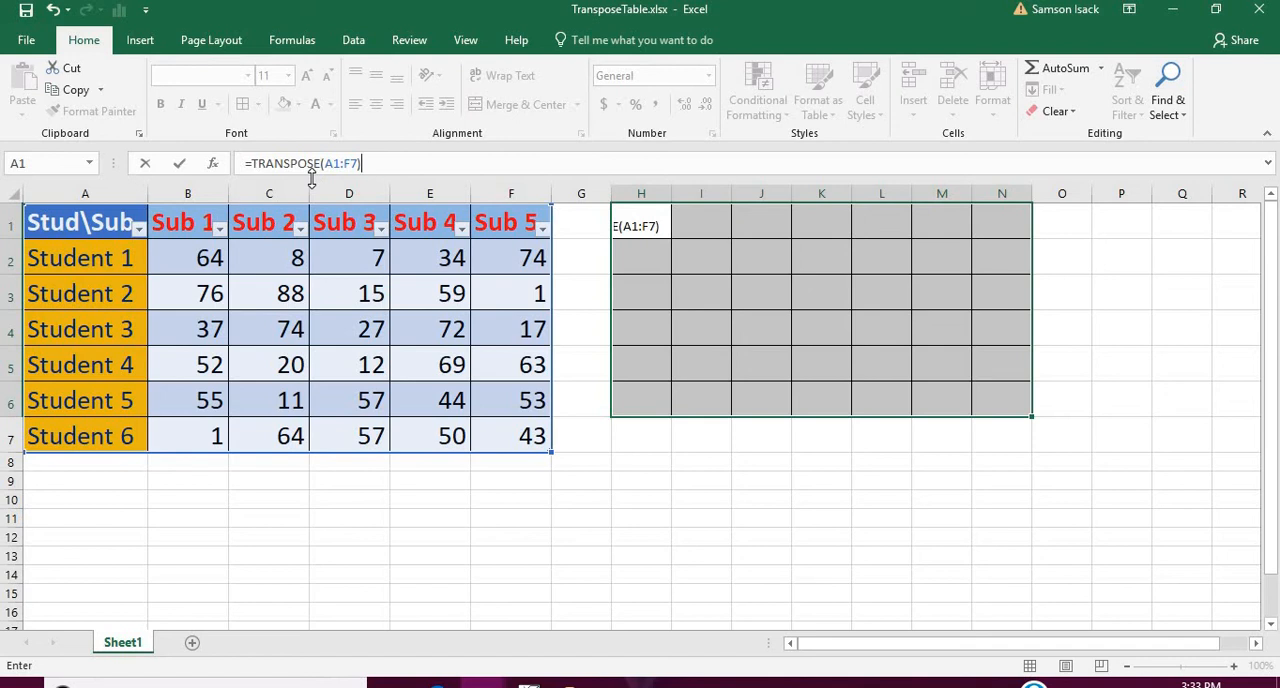
key(ctrl+shift+Return)
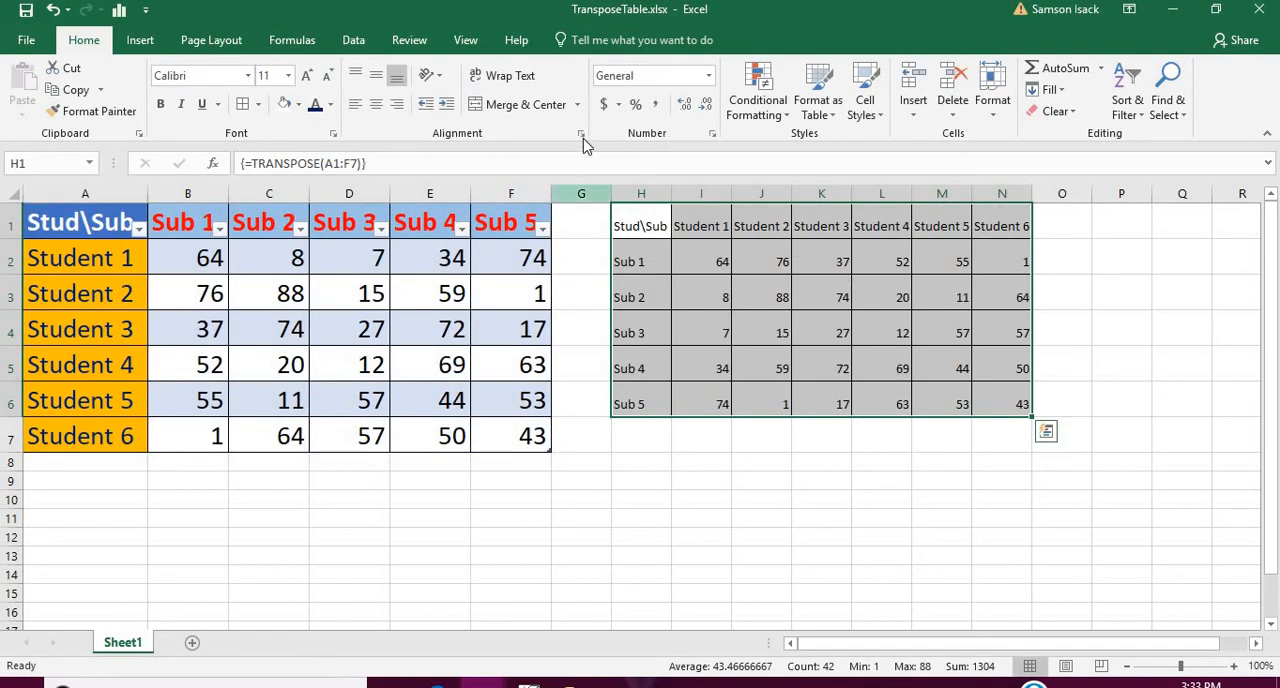
Autofit the widths of columns H to N to the contents of the transposed table.
click(666, 212)
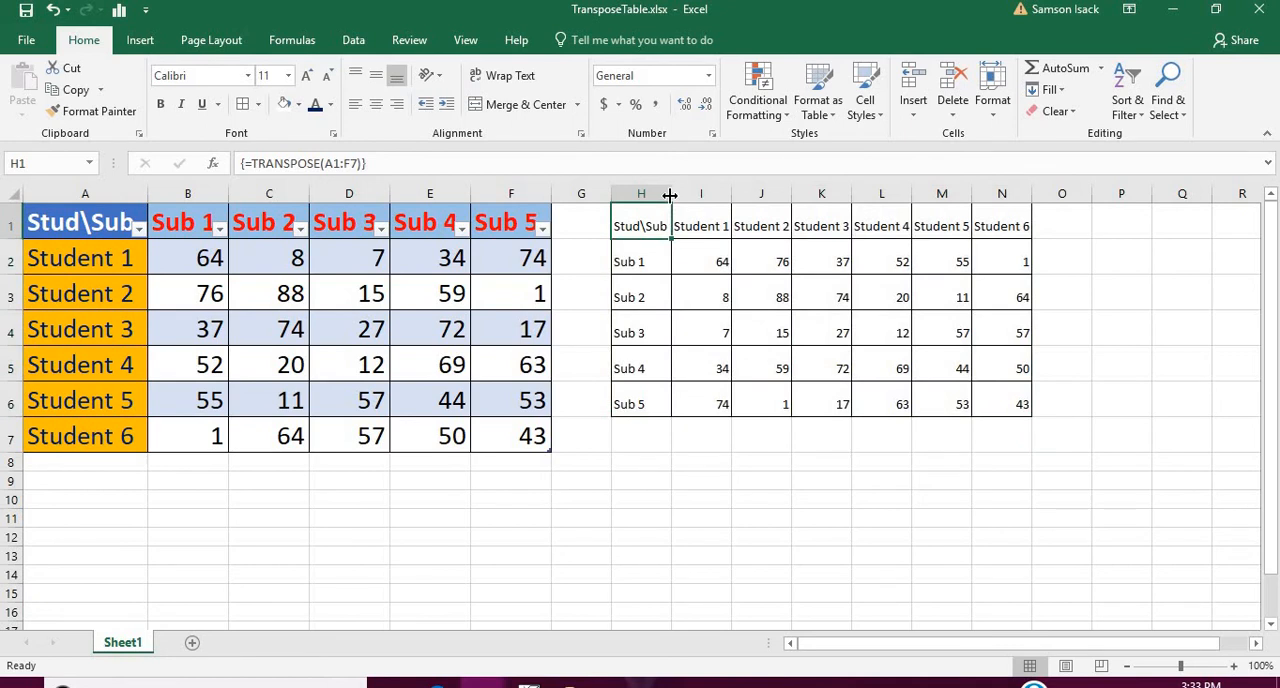
drag(651, 193, 1002, 195)
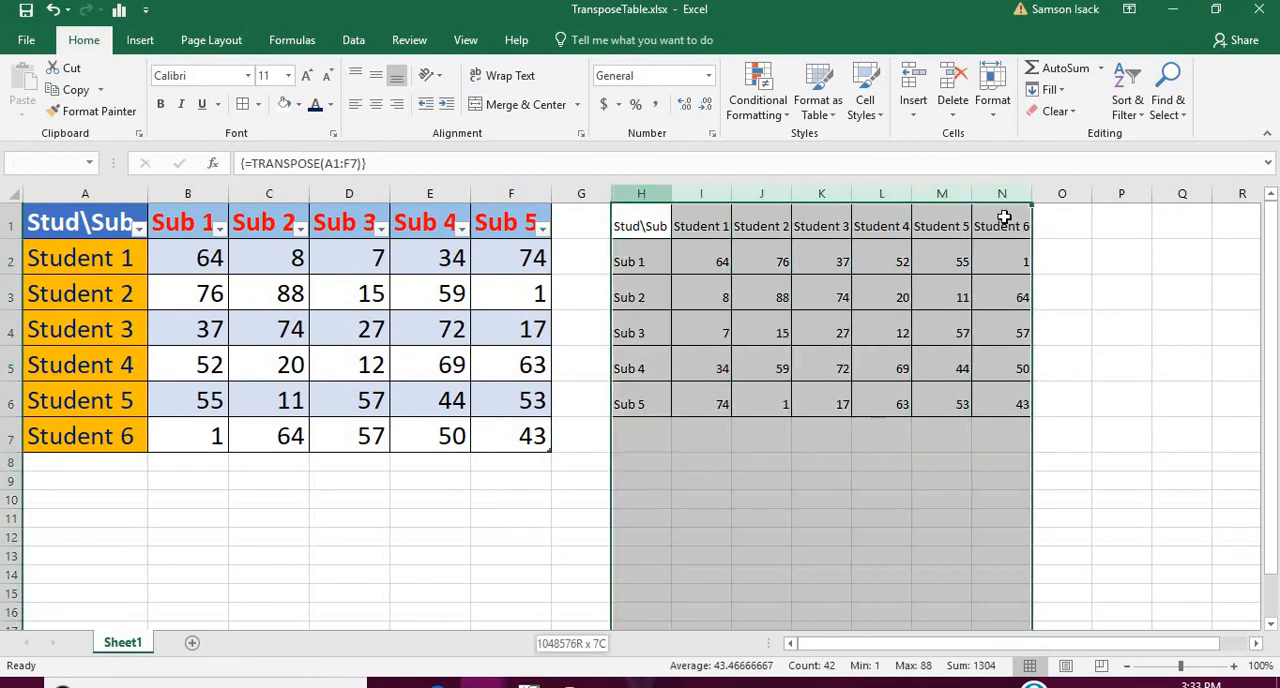
double_click(665, 193)
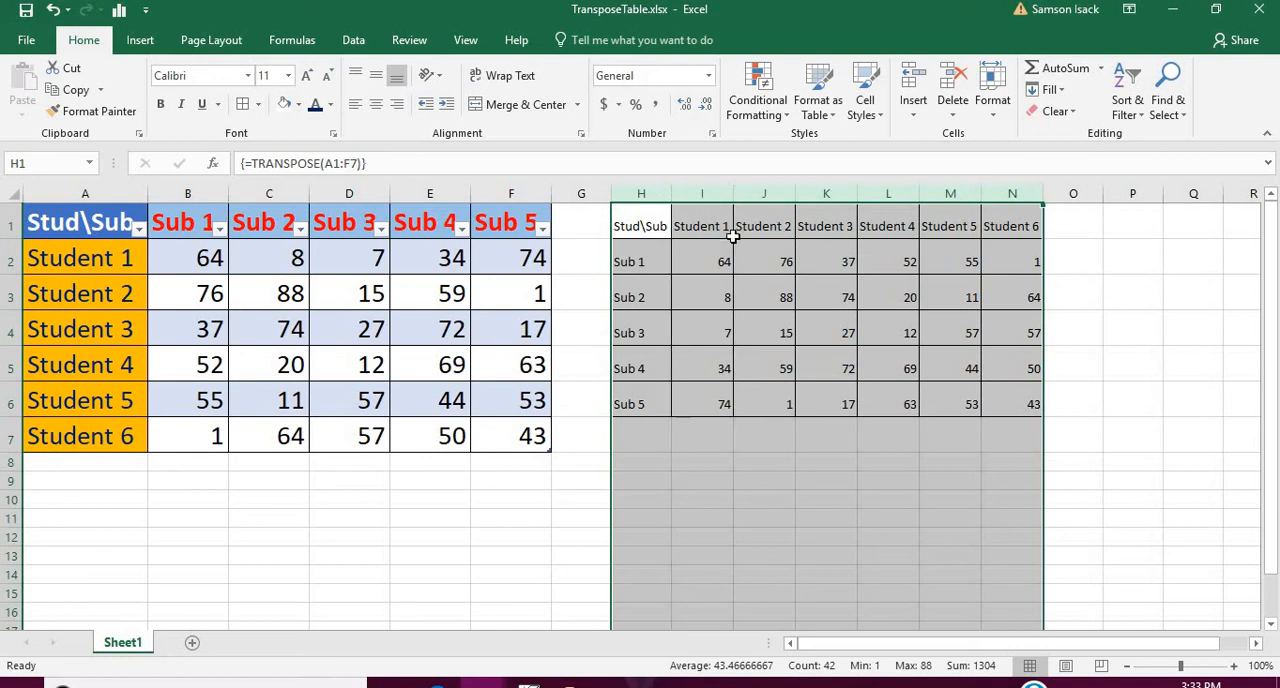
Compare the headings and marks in the transposed table H1:N6 with the Student 1 row of the original table.
click(687, 226)
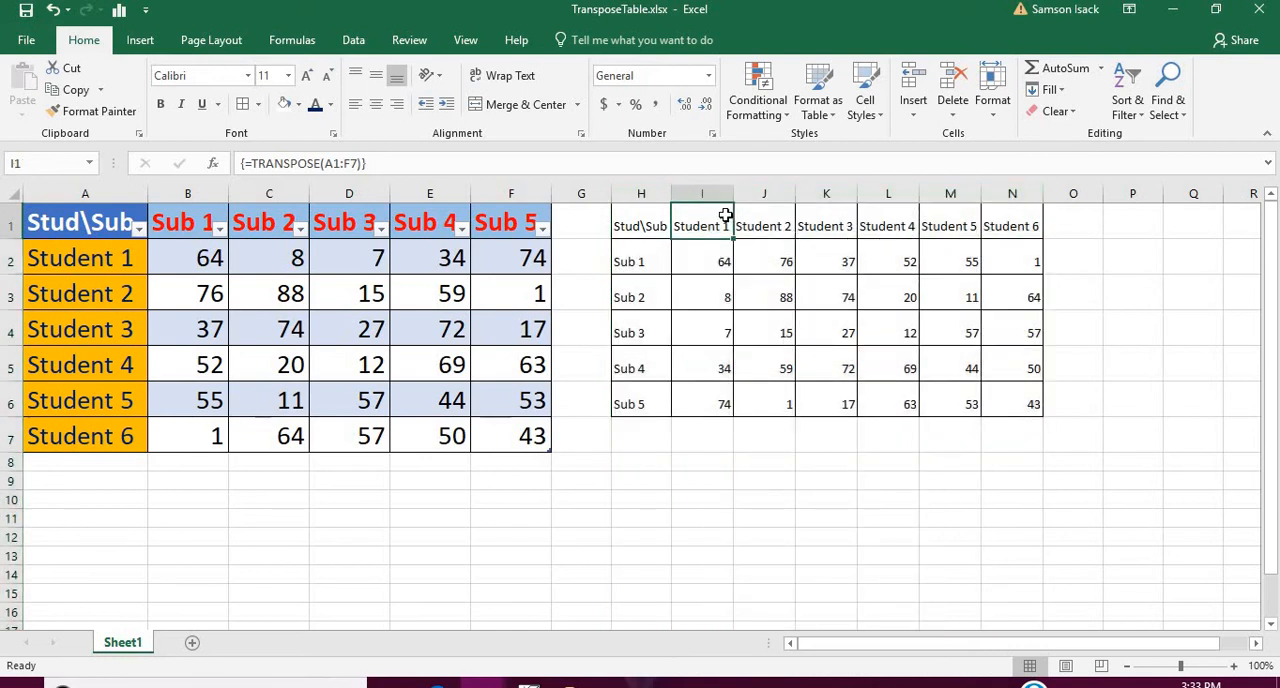
drag(712, 225, 1005, 235)
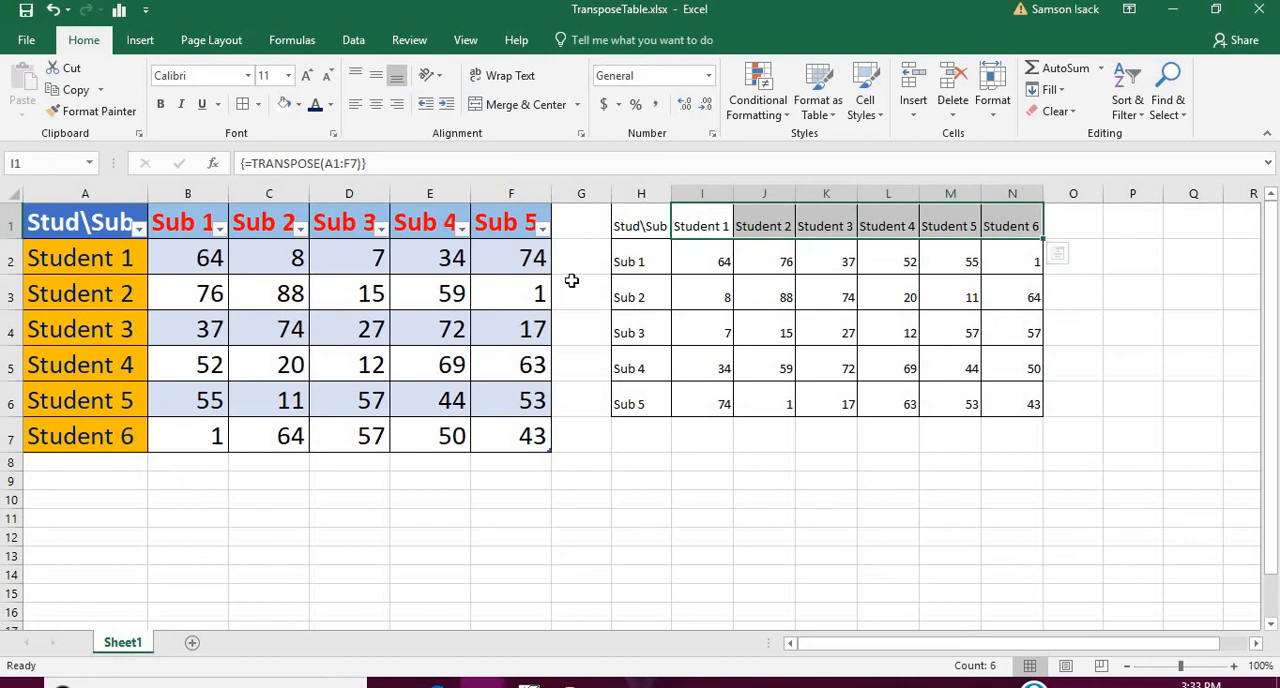
drag(644, 226, 636, 403)
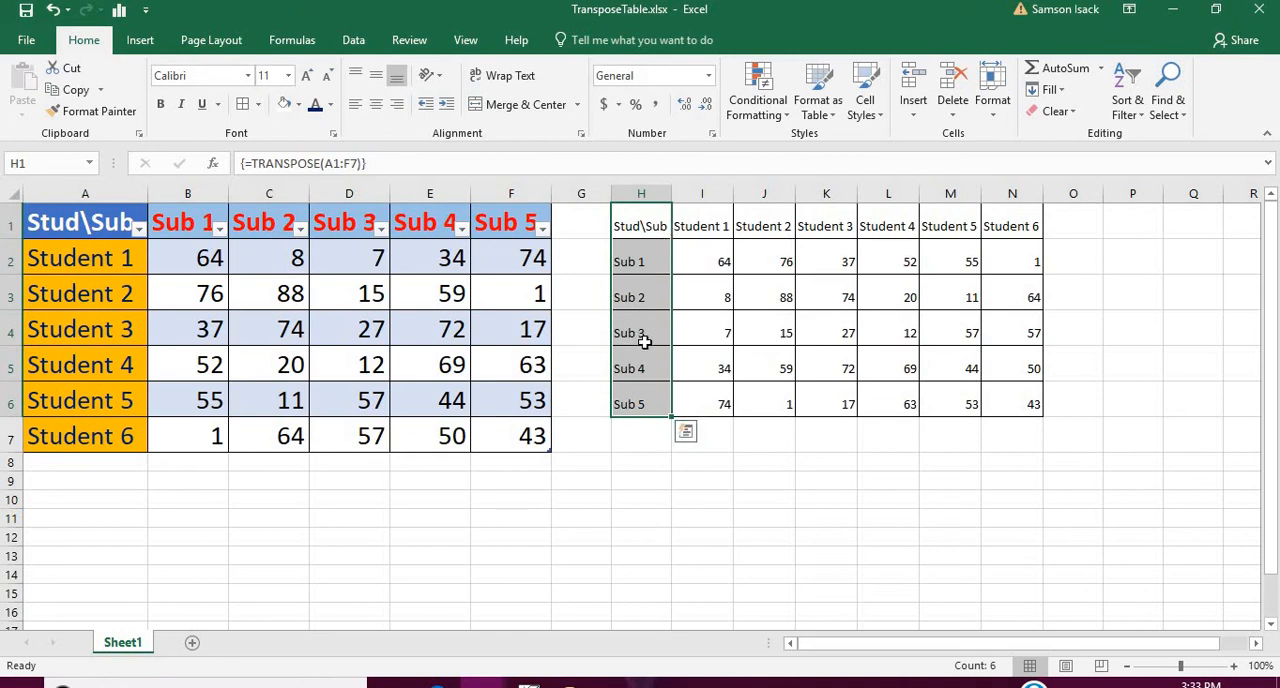
click(712, 257)
click(783, 261)
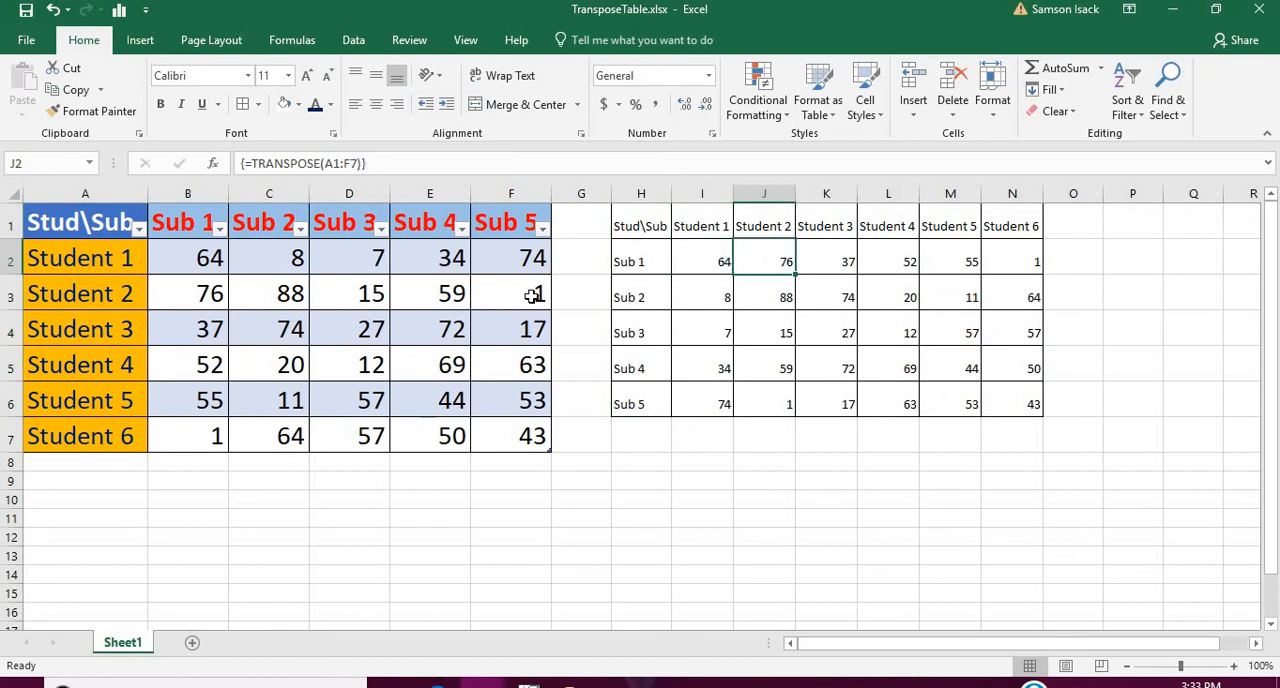
click(217, 258)
click(286, 254)
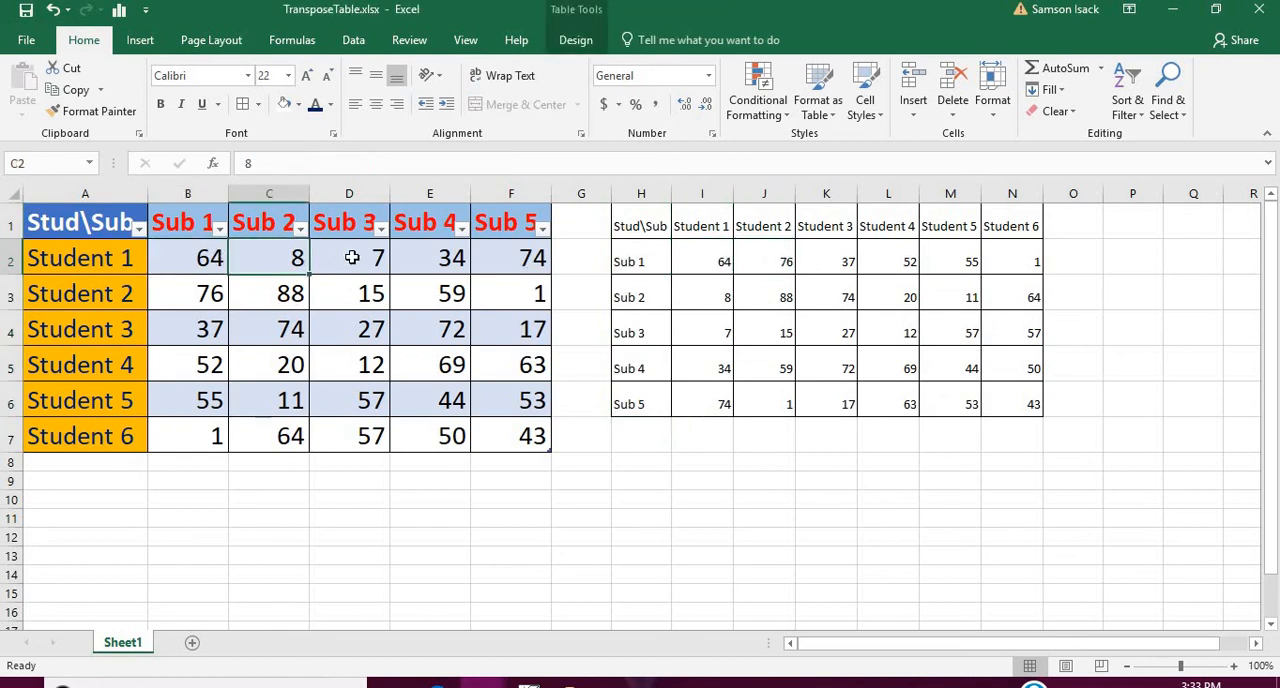
click(351, 254)
click(449, 254)
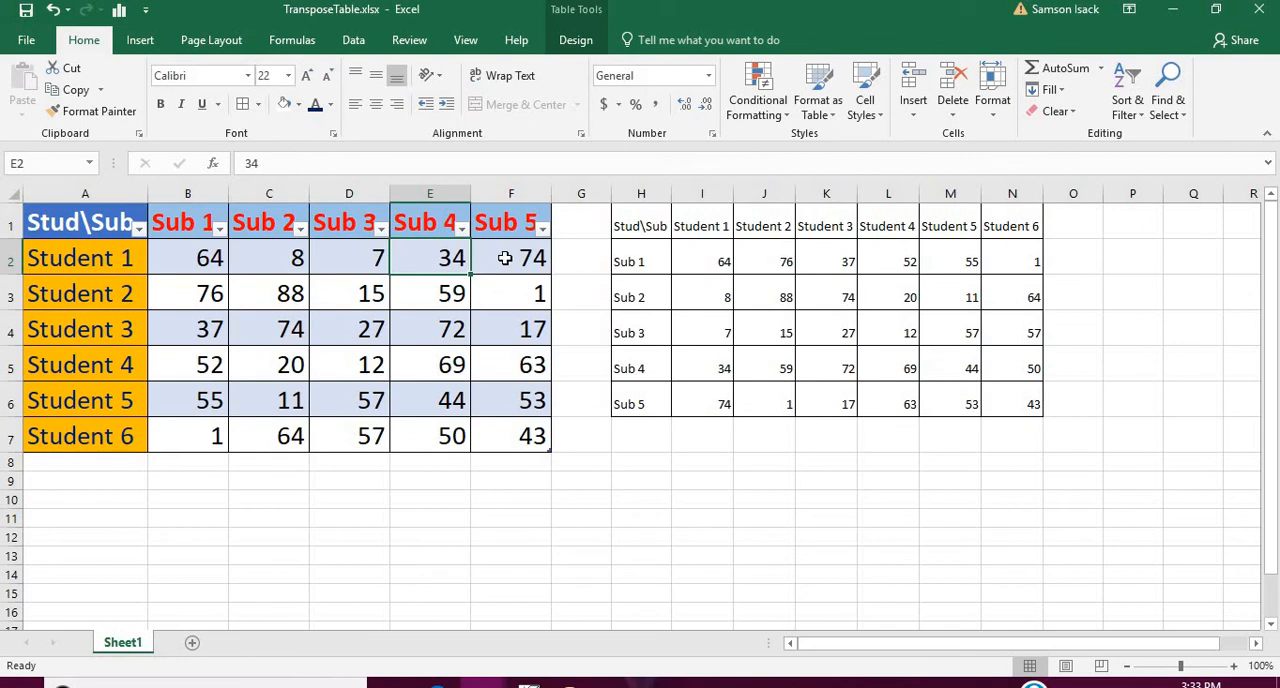
click(501, 258)
drag(731, 258, 697, 408)
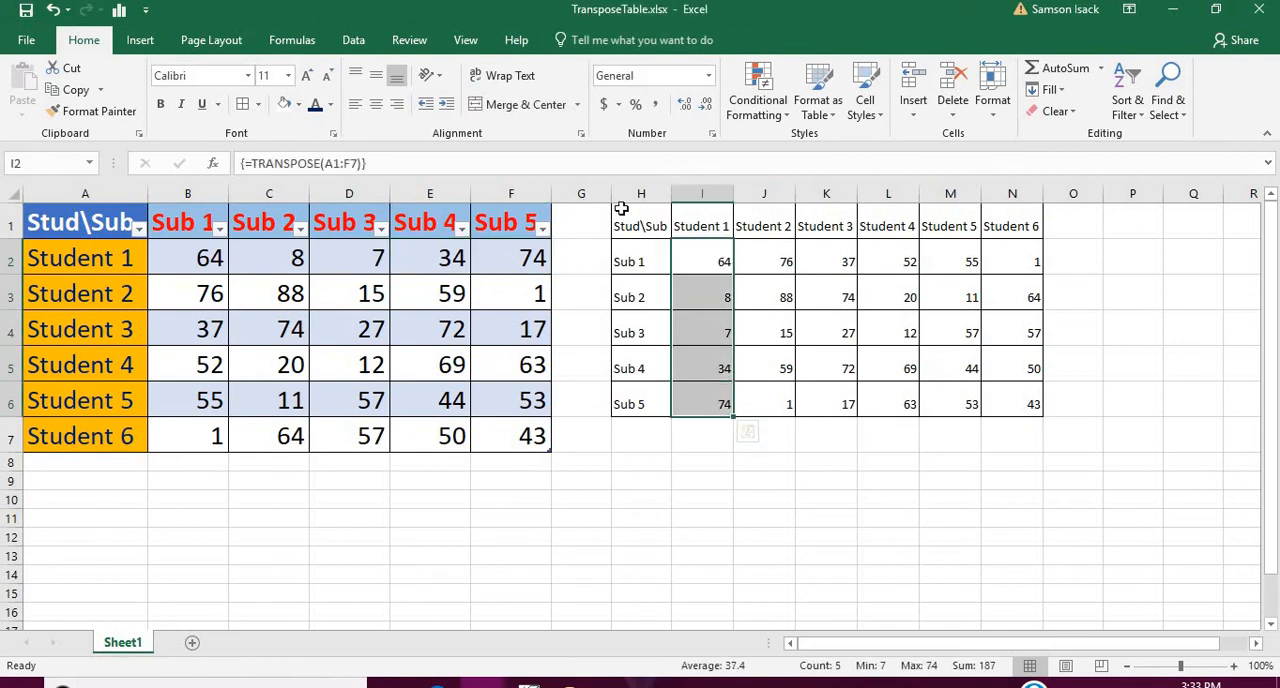
drag(655, 225, 1017, 408)
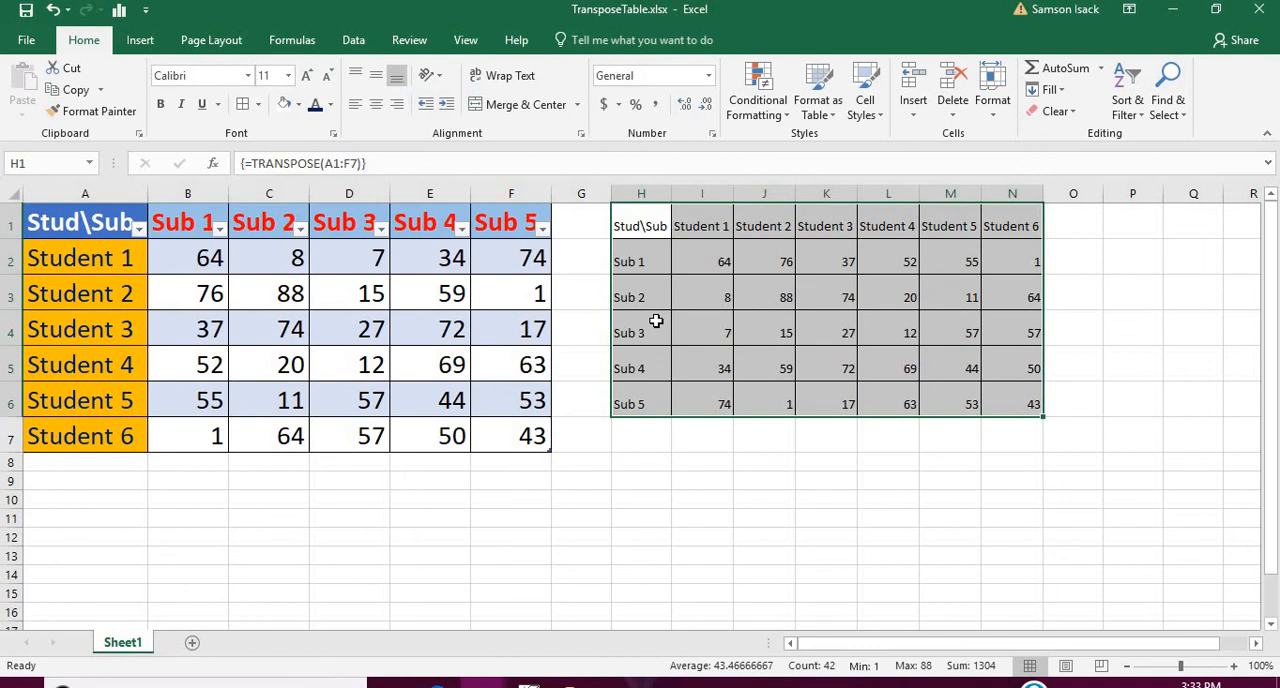
Highlight cell J6, the Sub 5 mark of Student 2 in the transposed table, with a yellow fill.
double_click(540, 290)
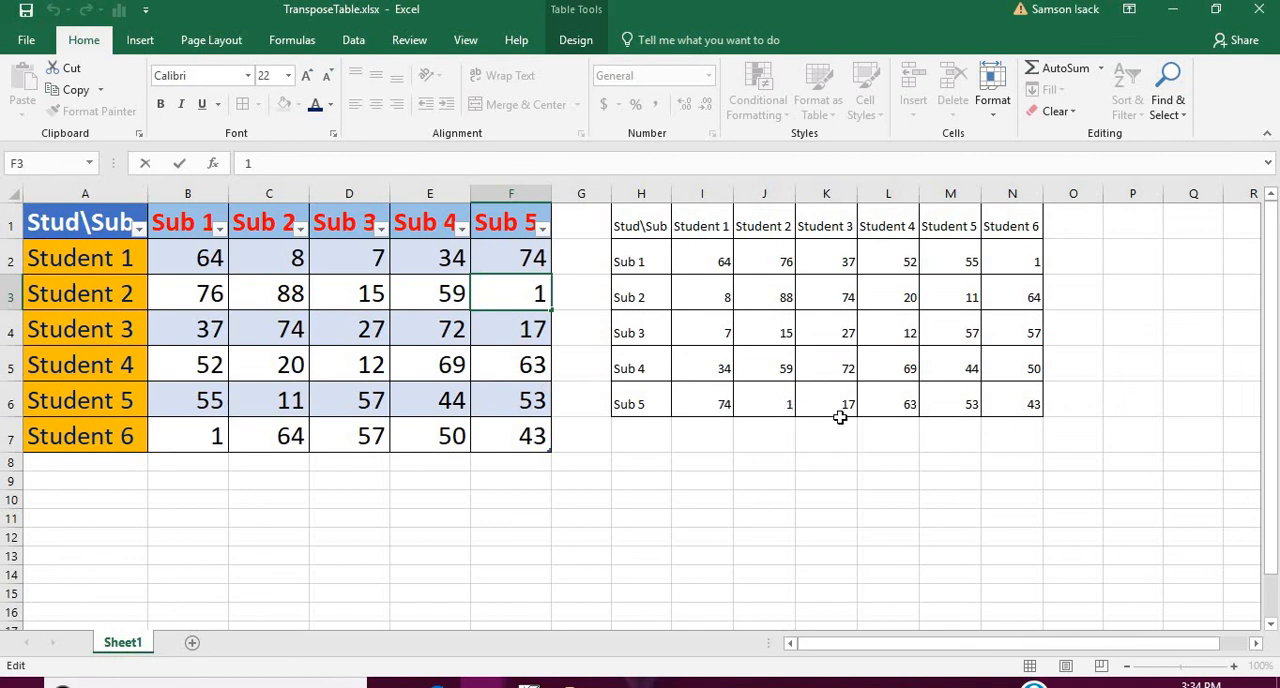
click(745, 405)
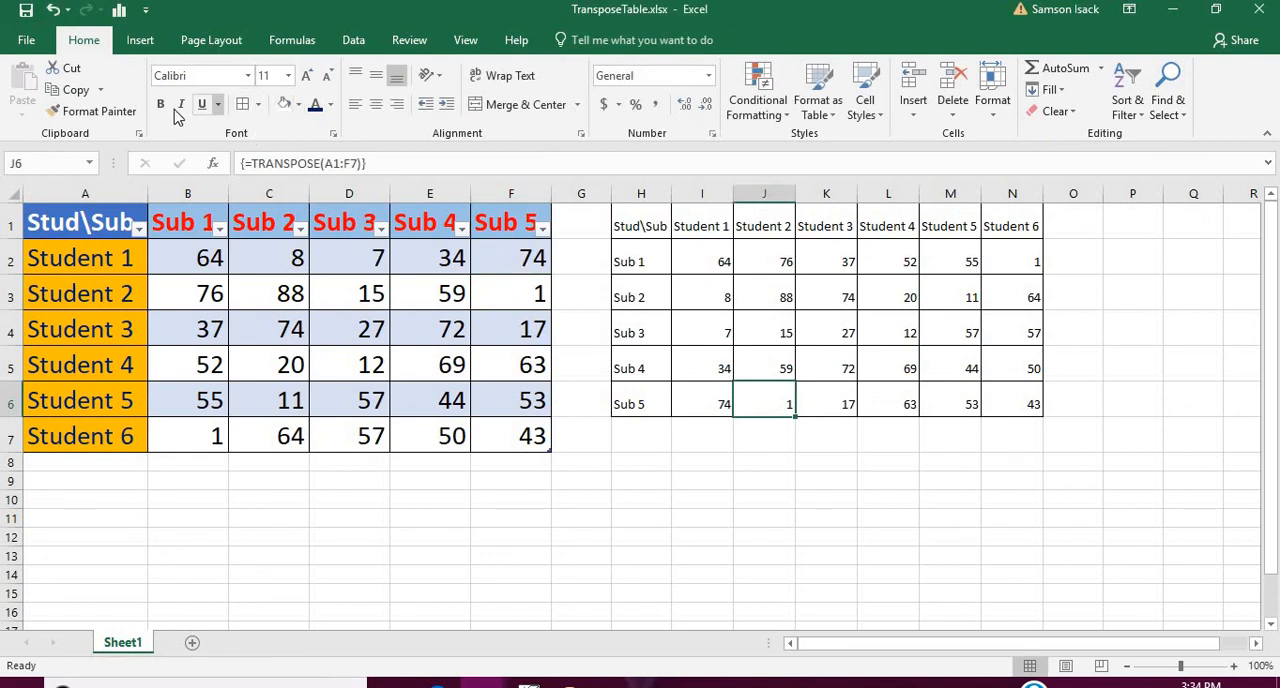
click(298, 104)
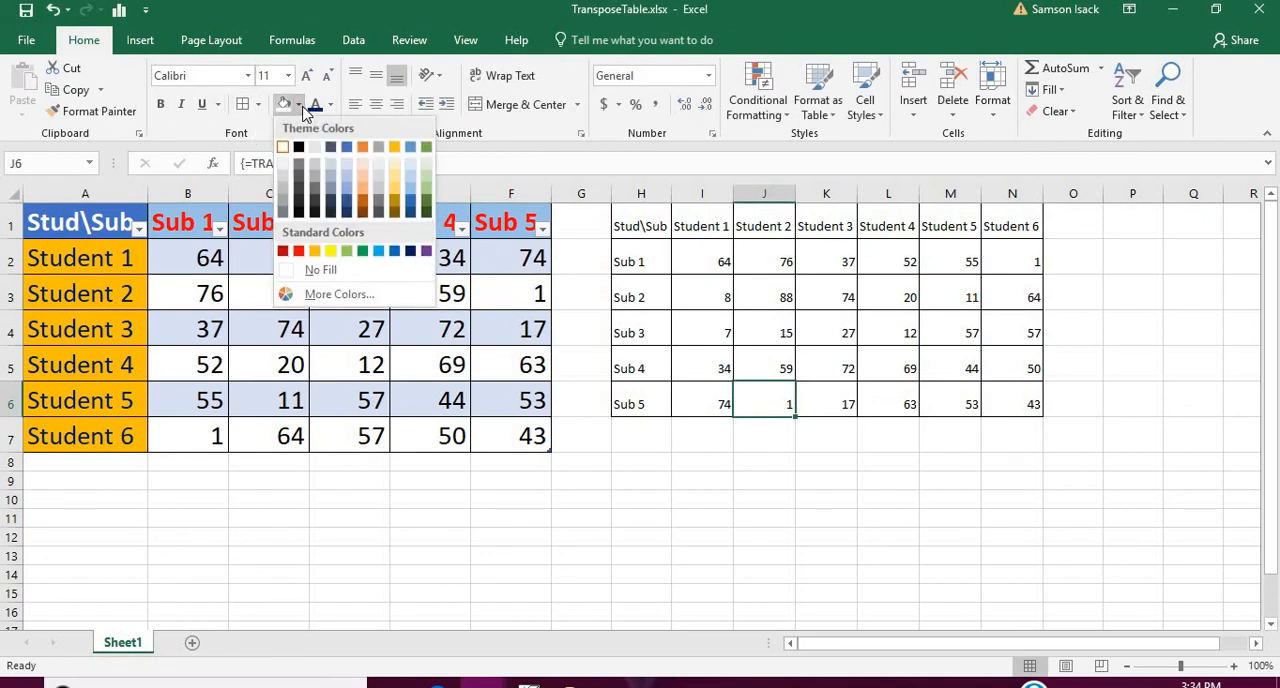
click(314, 251)
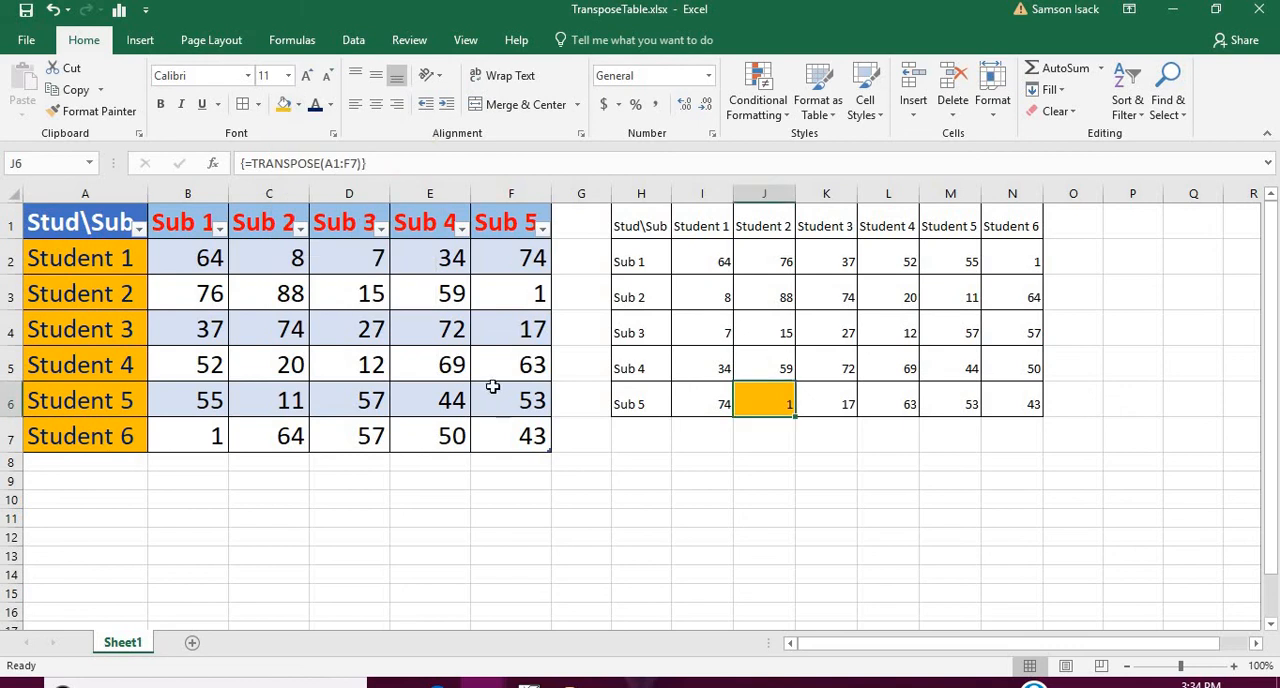
click(298, 104)
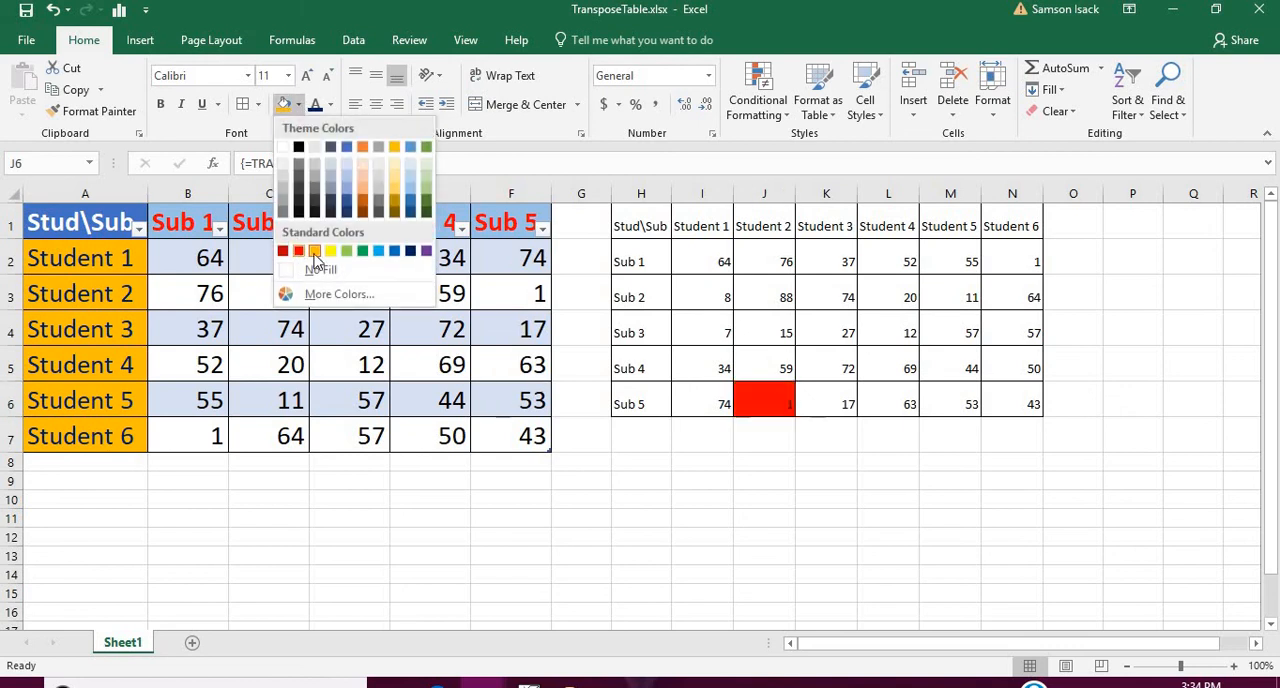
click(330, 251)
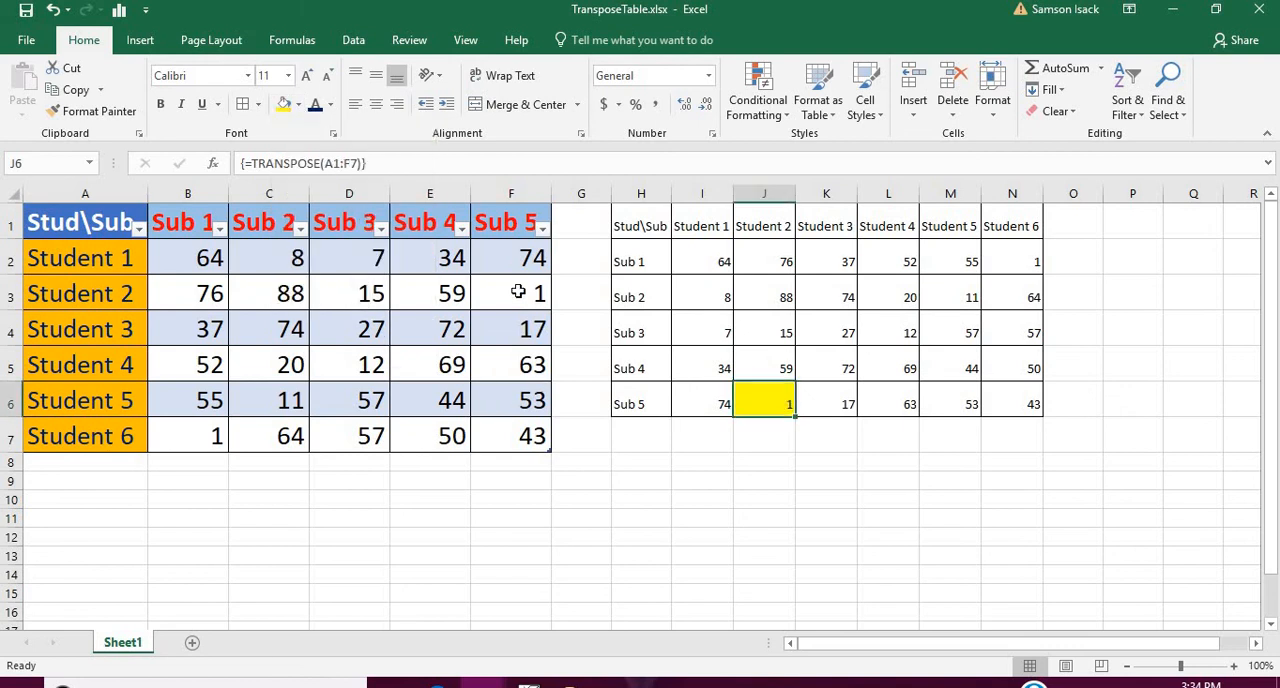
Change Student 2's Sub 5 mark in source cell F3 to 21 and check the linked cell J6.
double_click(518, 290)
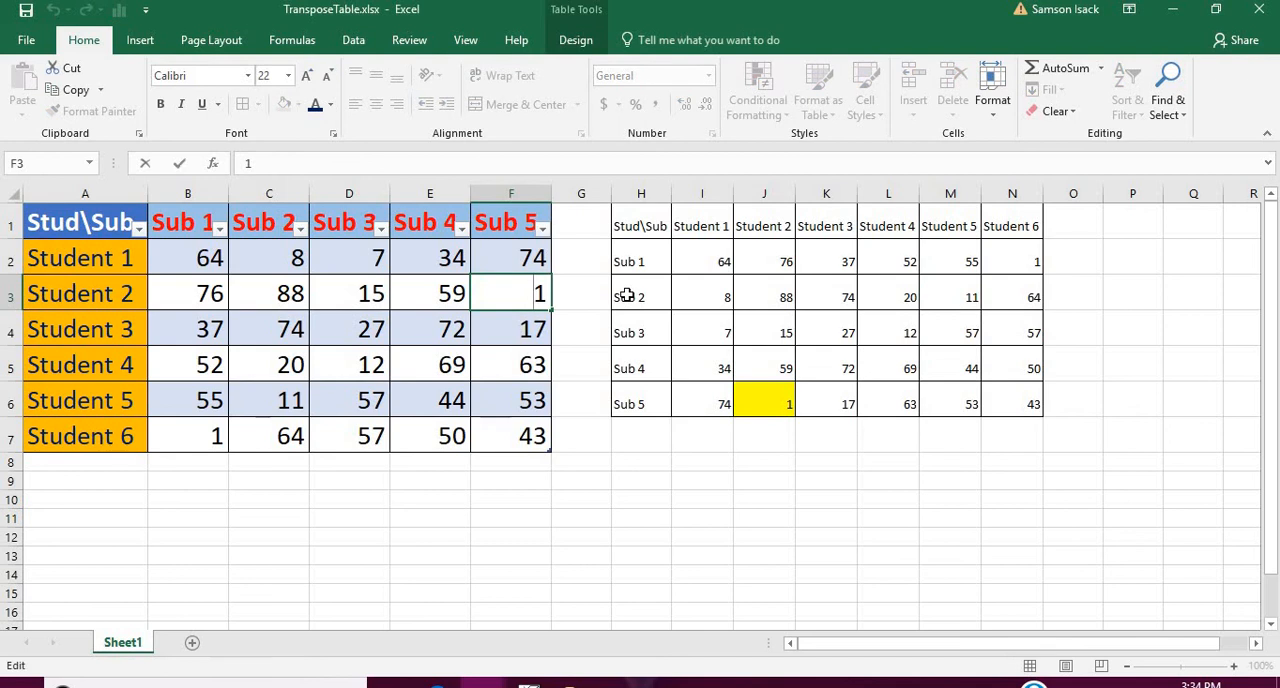
text(2)
key(Return)
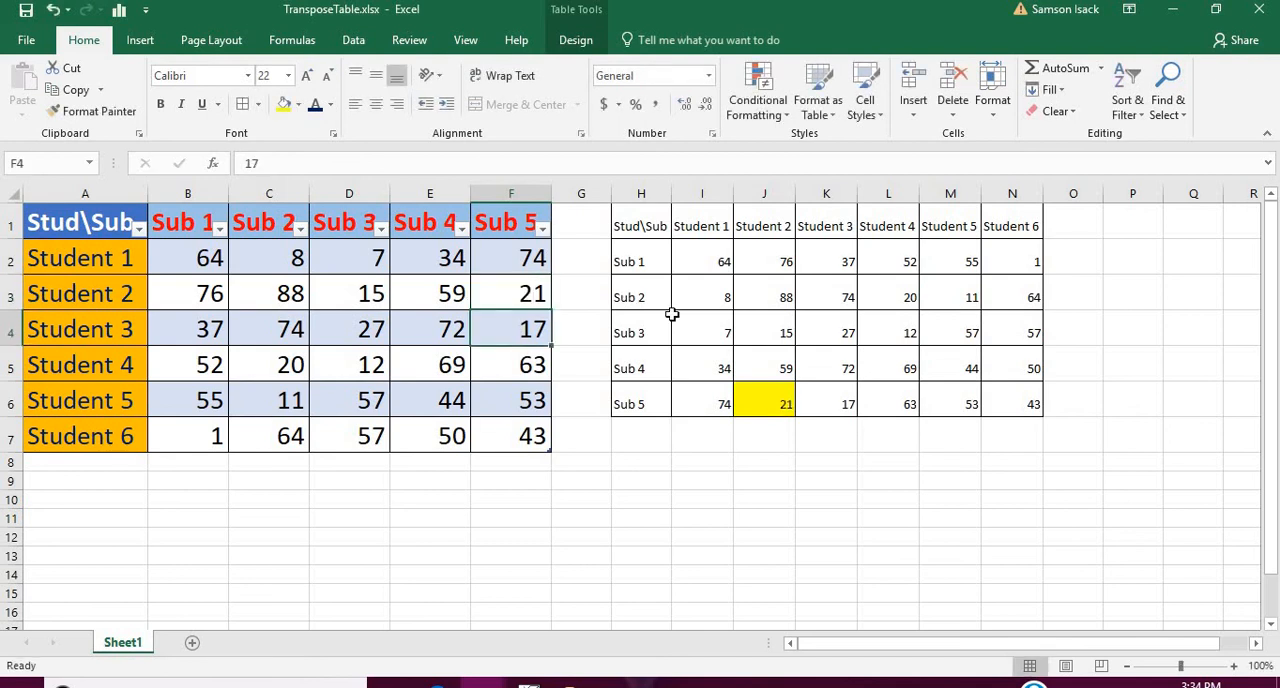
click(777, 400)
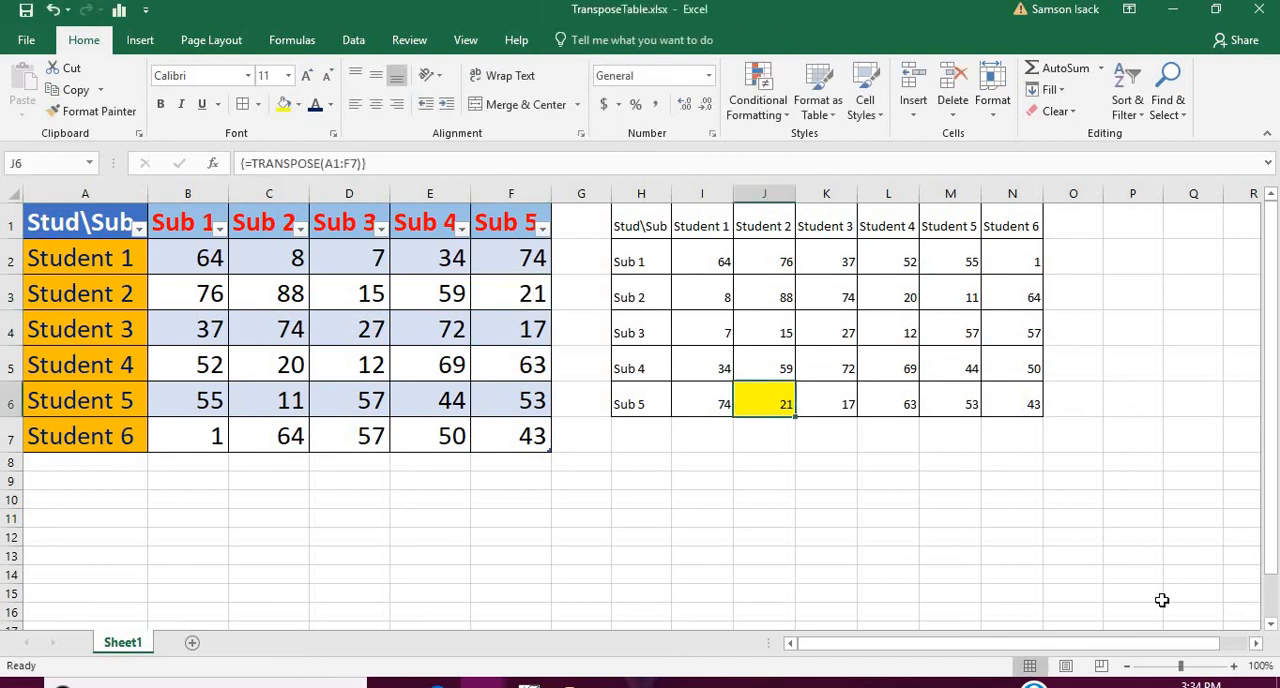